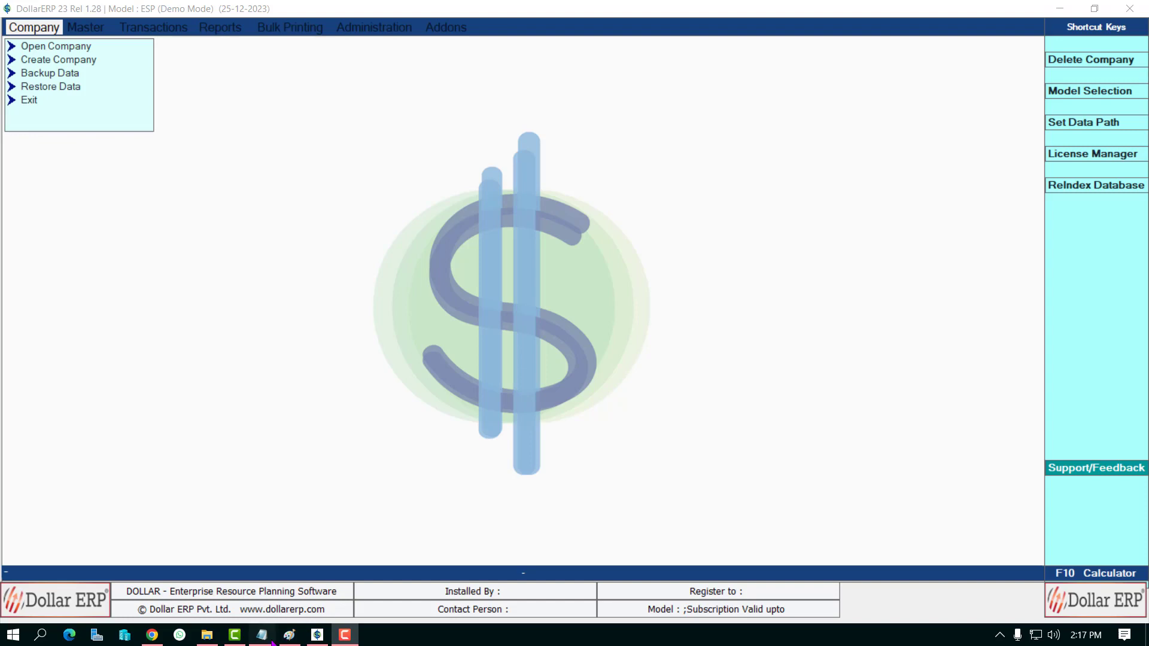
Step: Look up the serial number and activation key in the notes, then return to DollarERP
{"action": "left_click", "coordinate": [262, 634]}
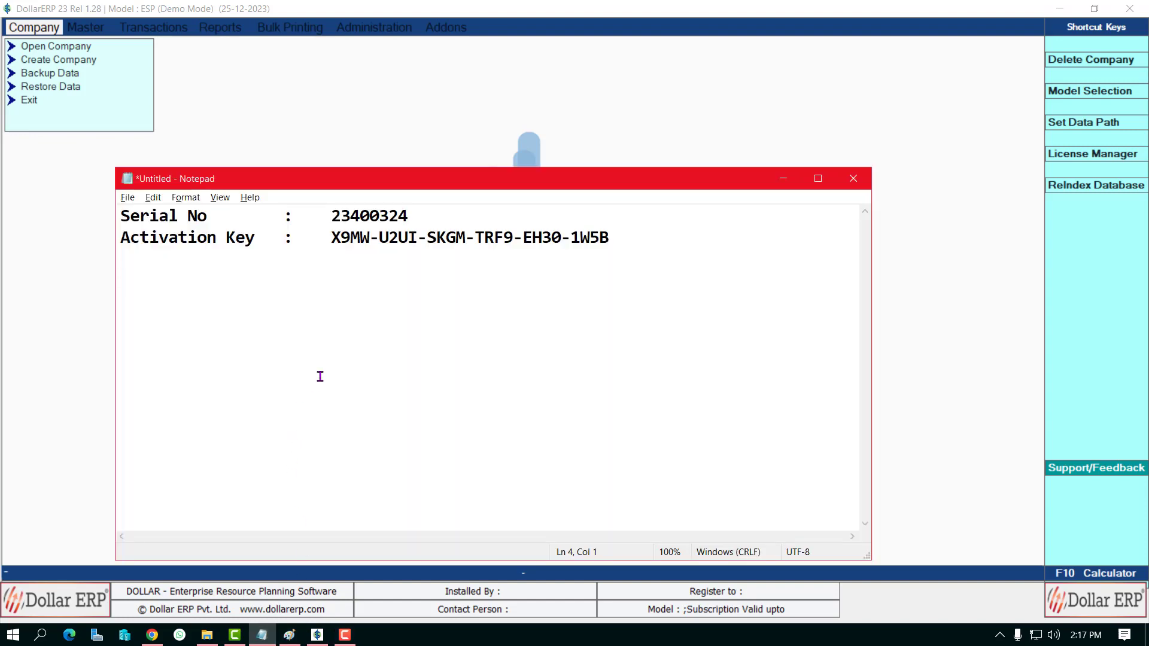
{"action": "left_click_drag", "start_coordinate": [410, 215], "coordinate": [621, 236]}
{"action": "left_click", "coordinate": [403, 276]}
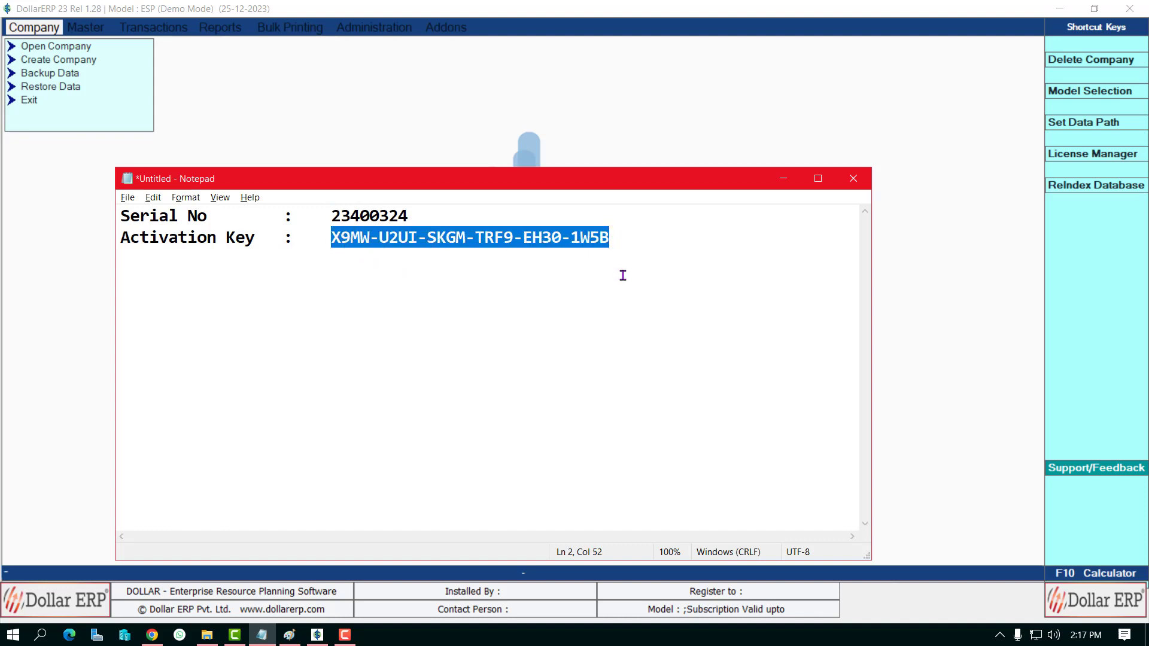
{"action": "left_click", "coordinate": [576, 305]}
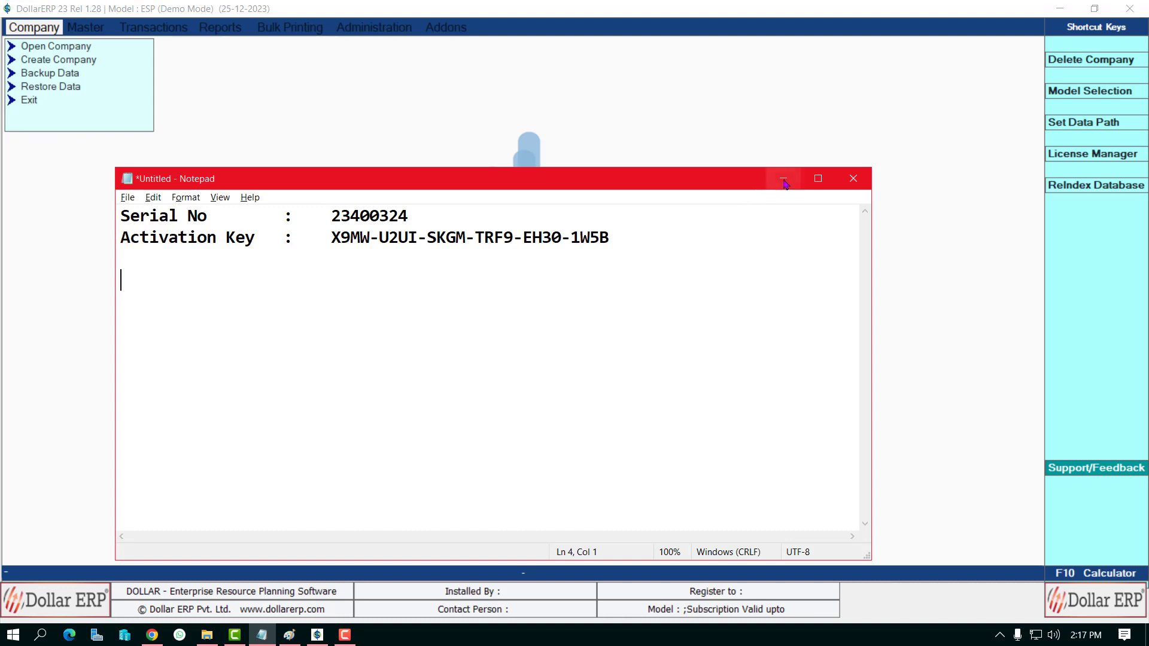
{"action": "left_click", "coordinate": [784, 178]}
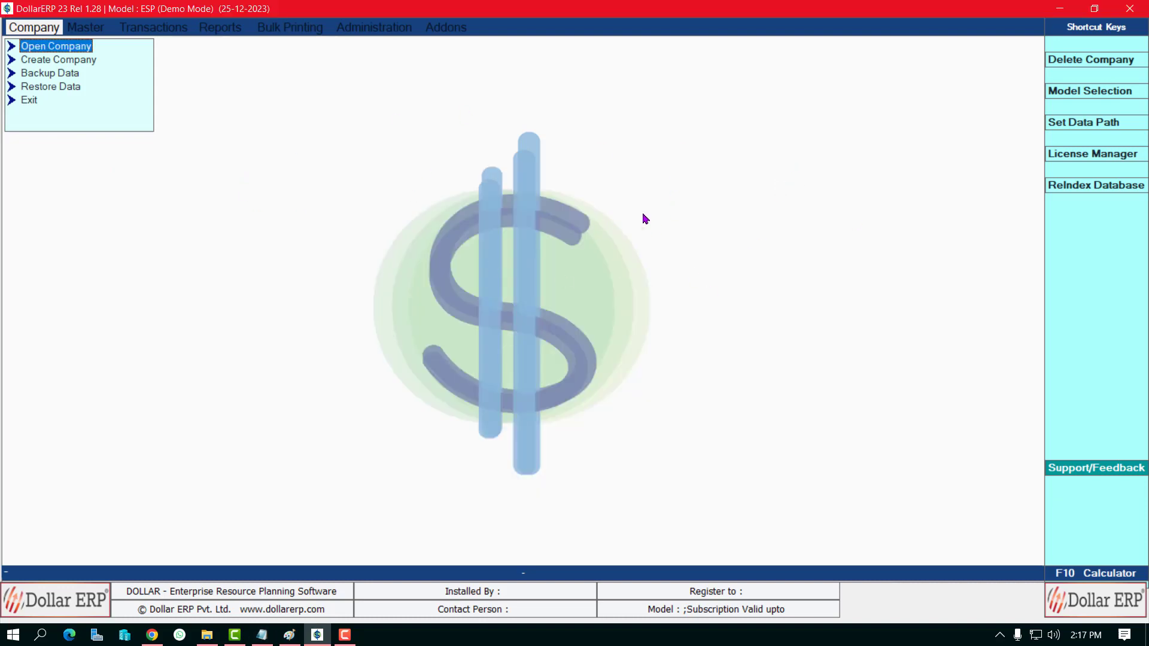
Step: Open SoftLock Registration from License Manager, keeping Online and Hard Disk, with the notes in front
{"action": "left_click", "coordinate": [1085, 158]}
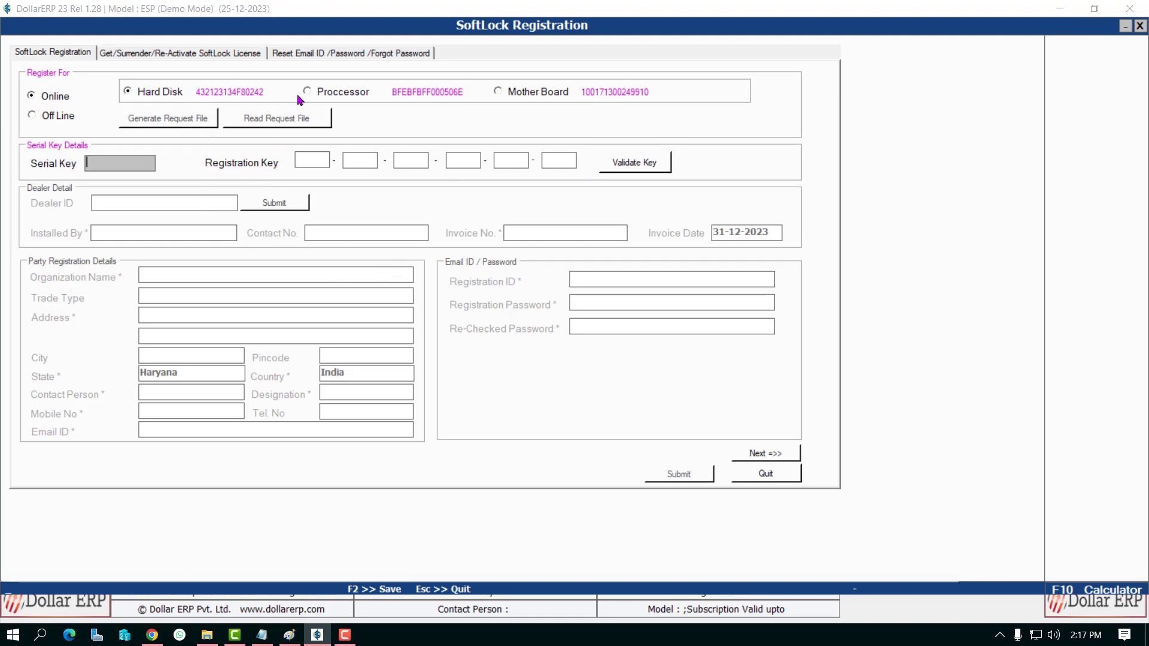
{"action": "left_click", "coordinate": [327, 94]}
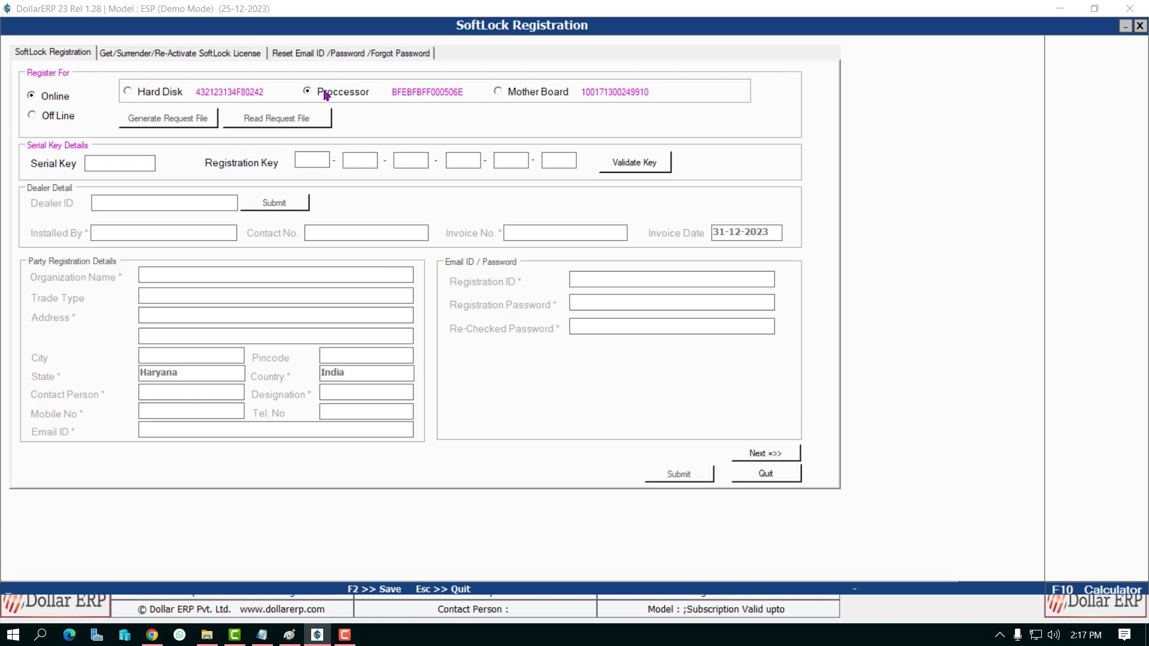
{"action": "left_click", "coordinate": [515, 96]}
{"action": "left_click", "coordinate": [135, 157]}
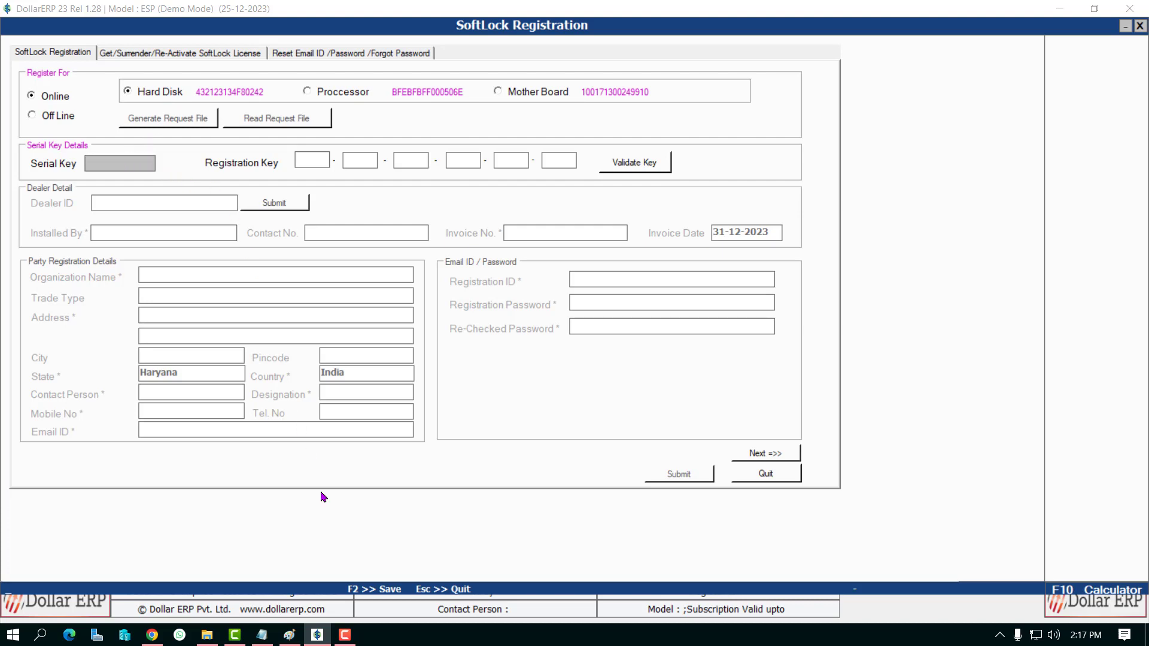
{"action": "left_click", "coordinate": [262, 634]}
Step: Copy the serial number from the notes into the Serial Key field
{"action": "left_click", "coordinate": [371, 217]}
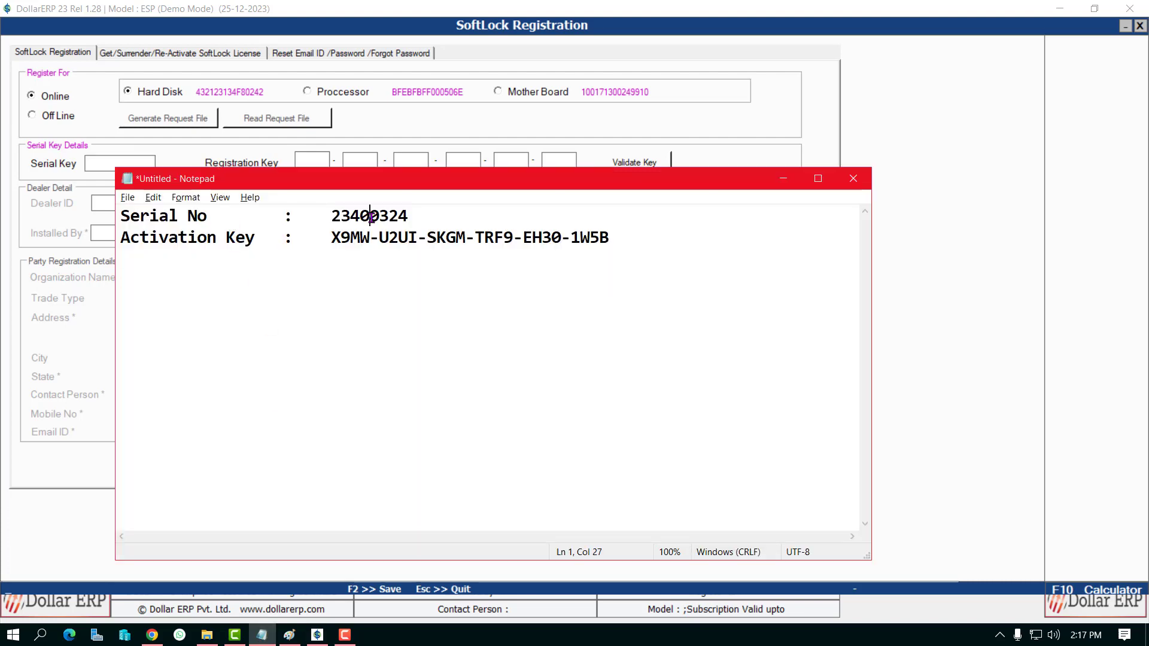
{"action": "double_click", "coordinate": [371, 216]}
{"action": "key", "text": "ctrl+c"}
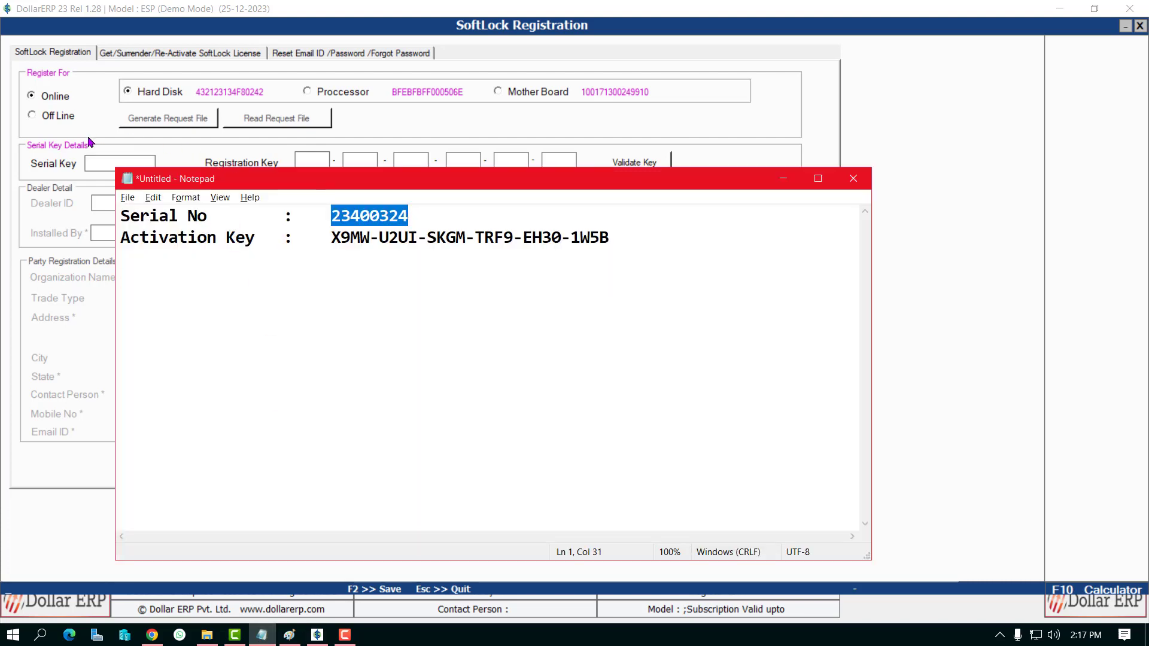
{"action": "left_click", "coordinate": [102, 158]}
{"action": "key", "text": "ctrl+v"}
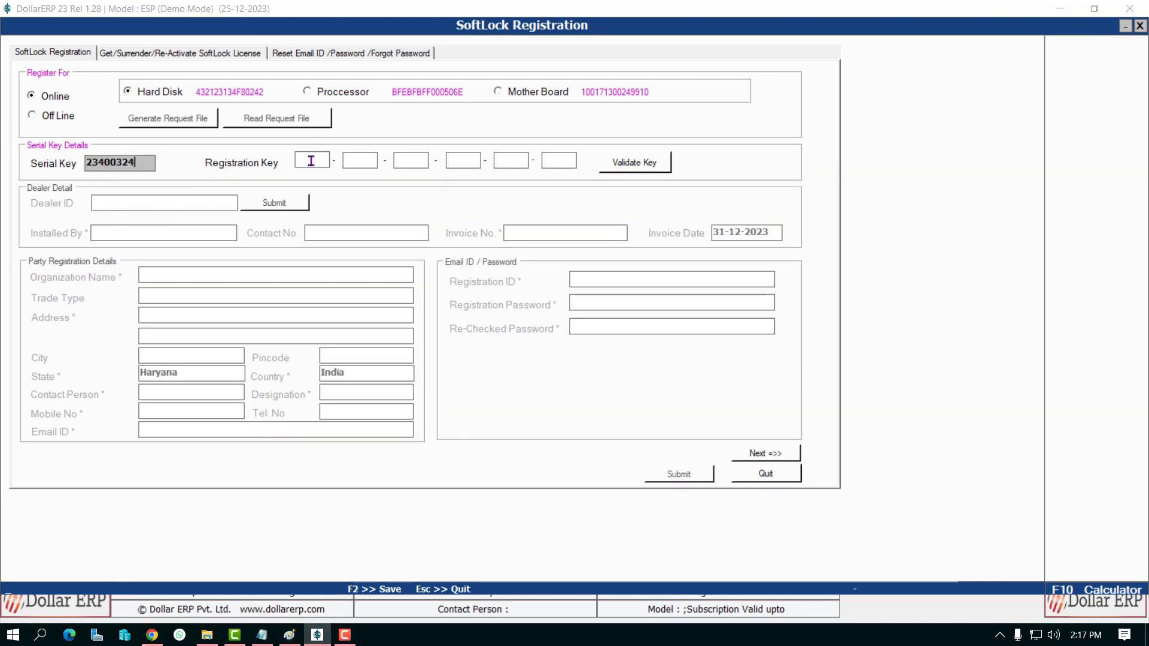
{"action": "left_click", "coordinate": [308, 160]}
Step: Paste the activation key into the six Registration Key boxes and validate it
{"action": "left_click", "coordinate": [261, 635]}
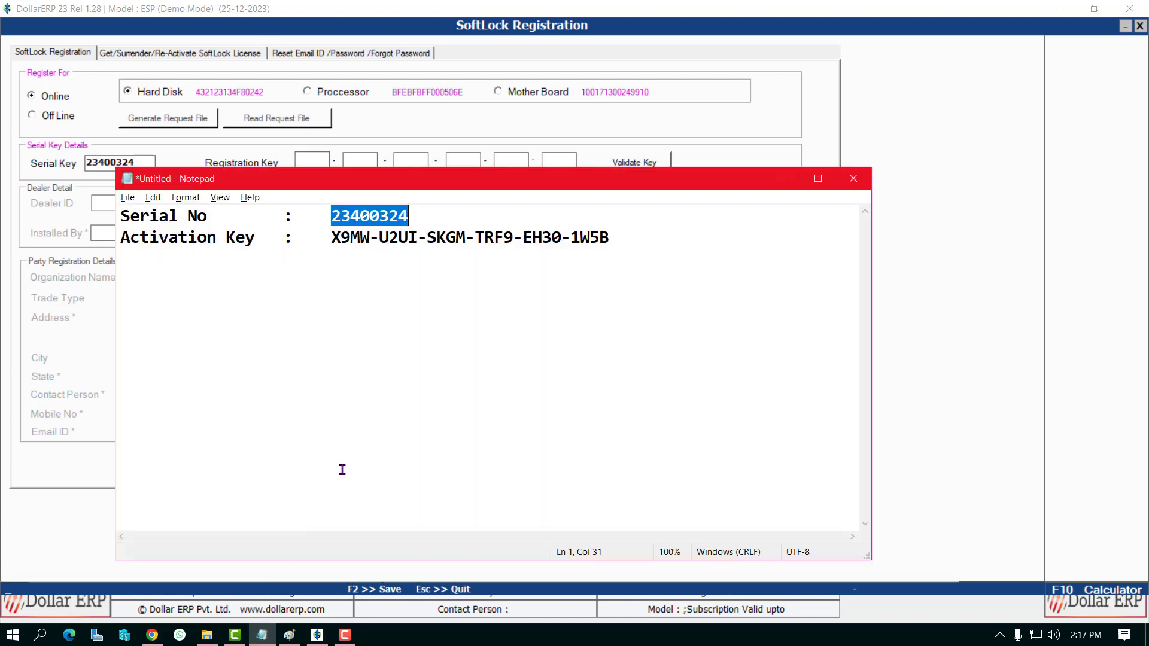
{"action": "left_click_drag", "start_coordinate": [329, 238], "coordinate": [619, 235]}
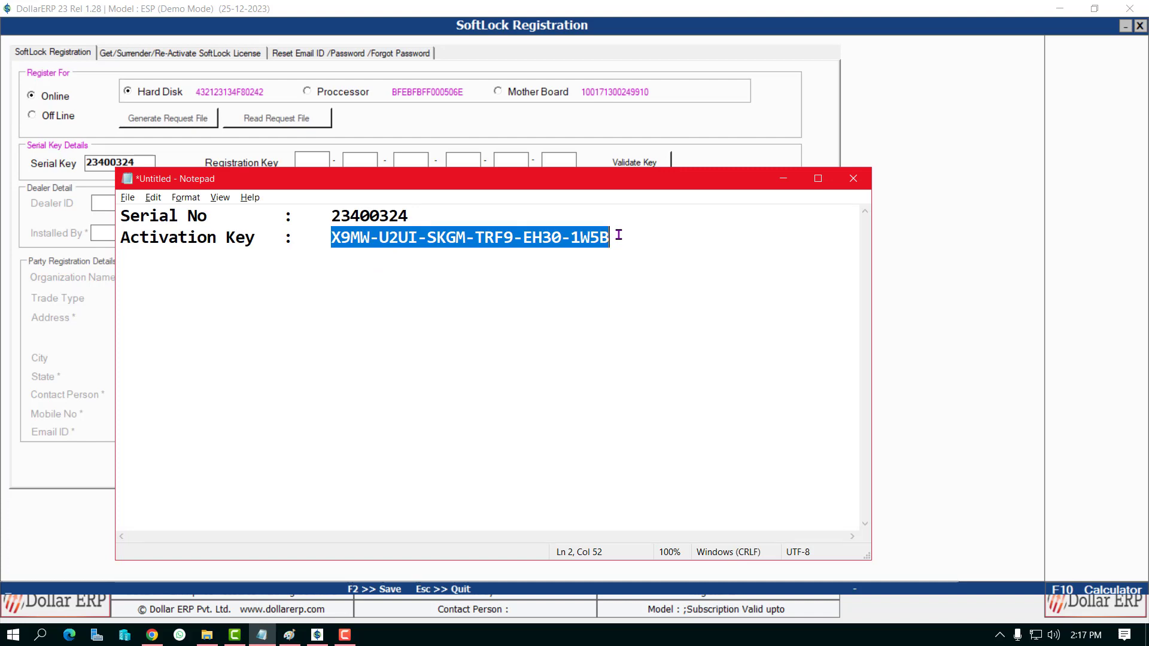
{"action": "key", "text": "ctrl+c"}
{"action": "left_click", "coordinate": [312, 159]}
{"action": "key", "text": "ctrl+v"}
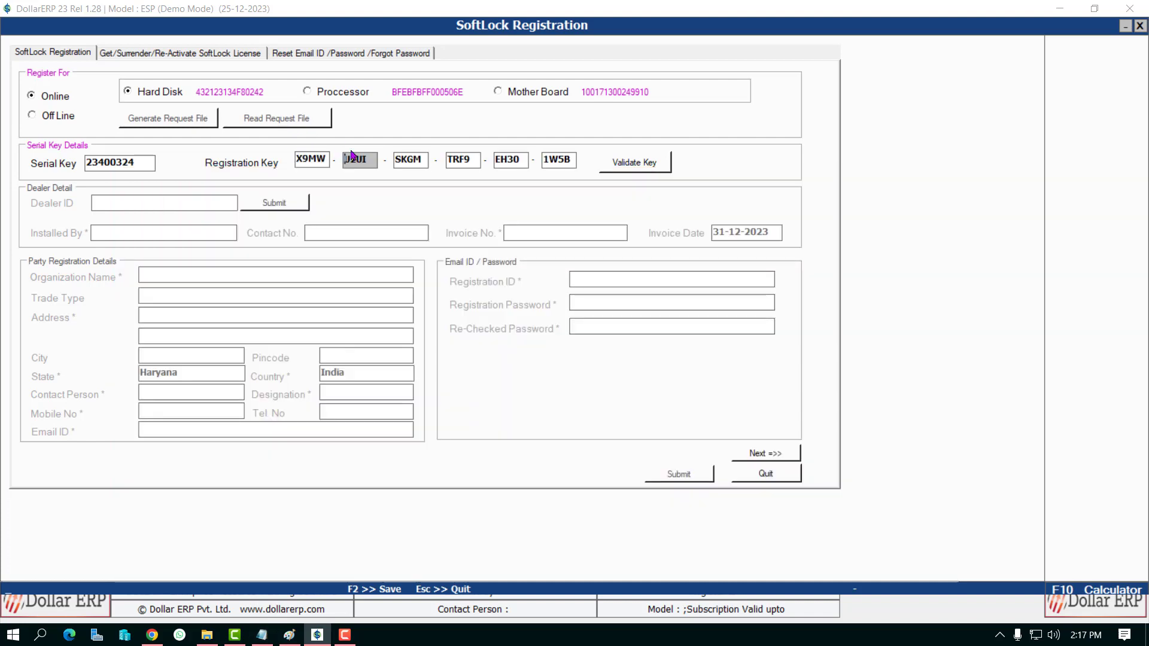
{"action": "left_click", "coordinate": [639, 168]}
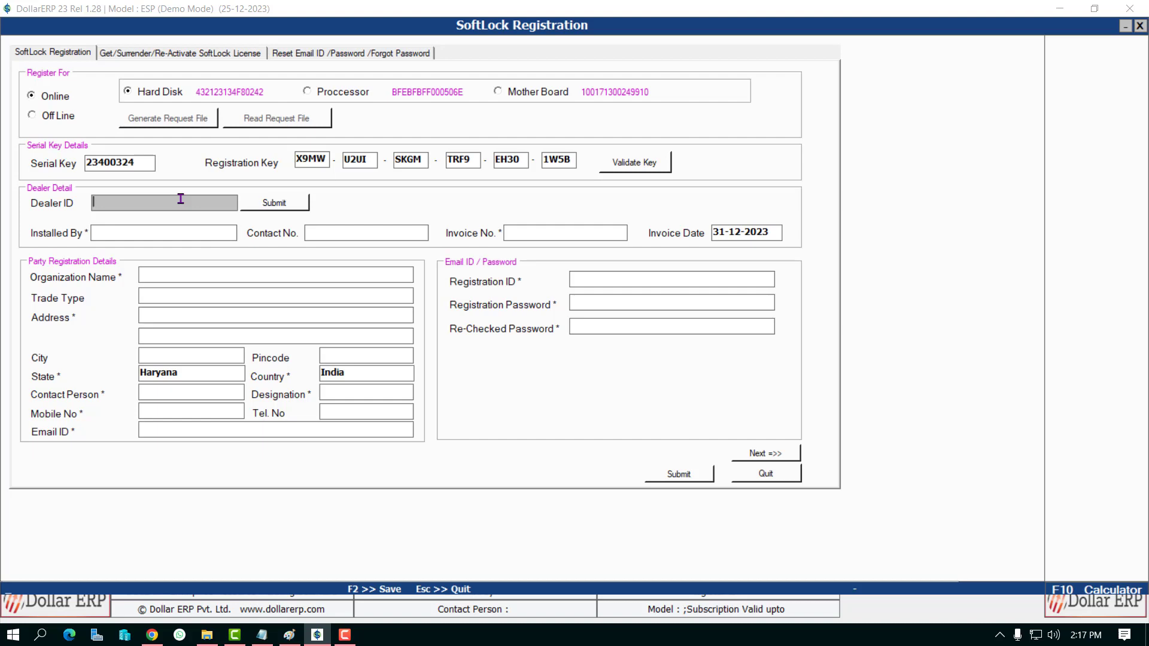
Step: Enter Installed By 'AP Fusion Technology', the dealer's contact number and Invoice No. 'Demo'
{"action": "left_click", "coordinate": [171, 229]}
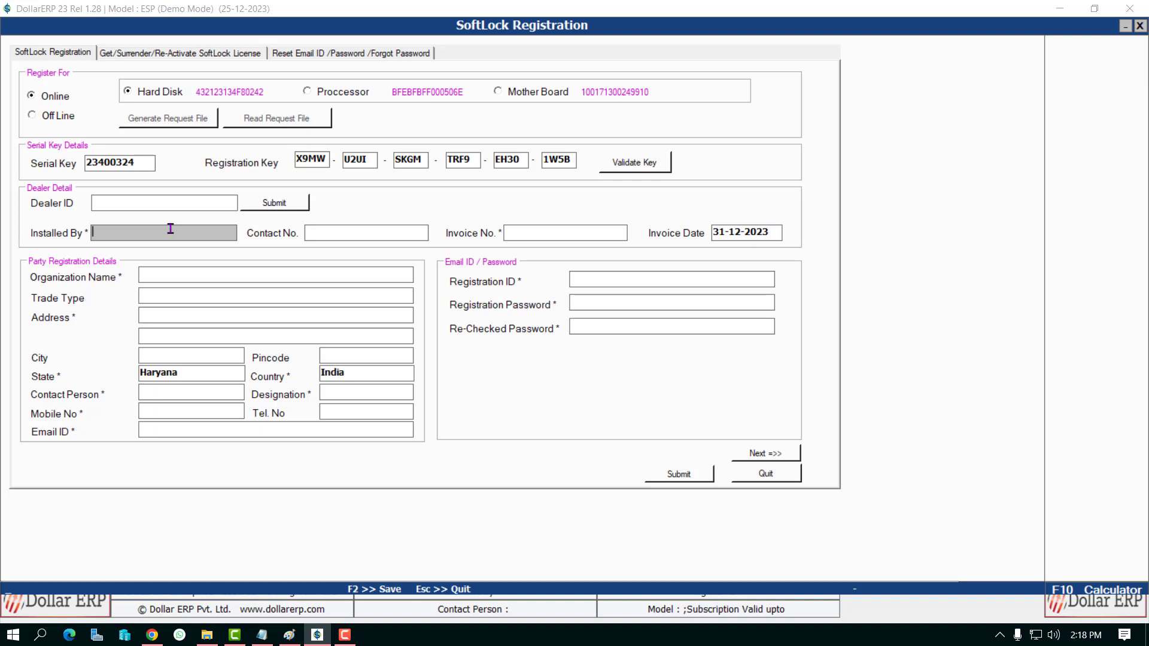
{"action": "type", "text": "AP Fusion Technology"}
{"action": "key", "text": "Tab"}
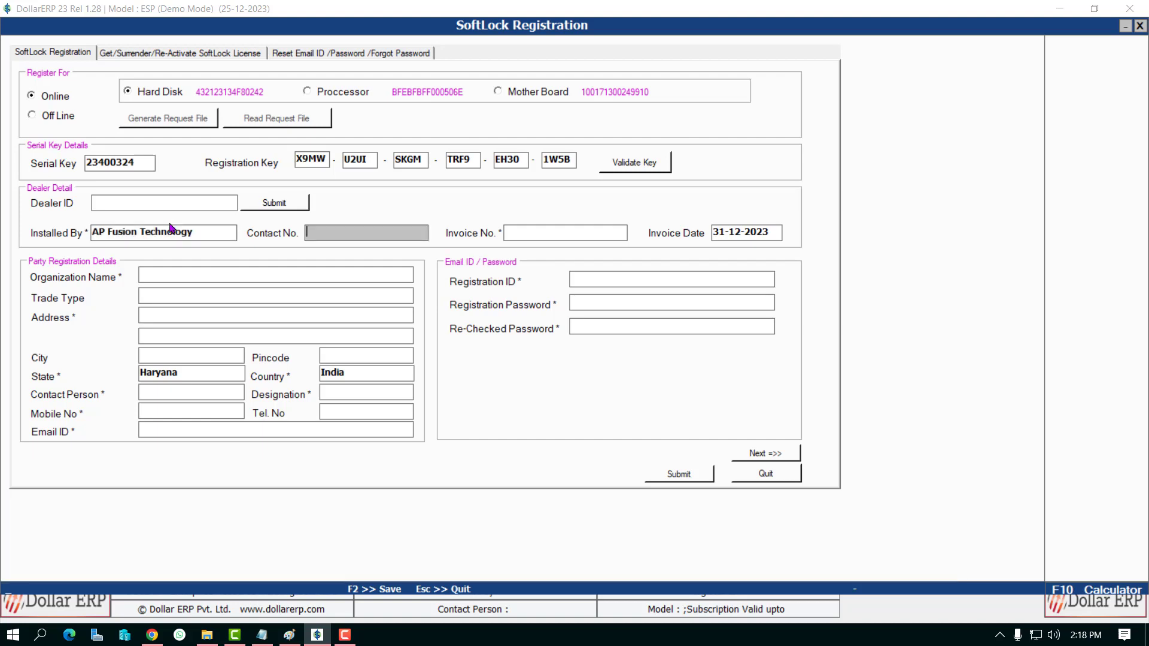
{"action": "key", "text": "Tab"}
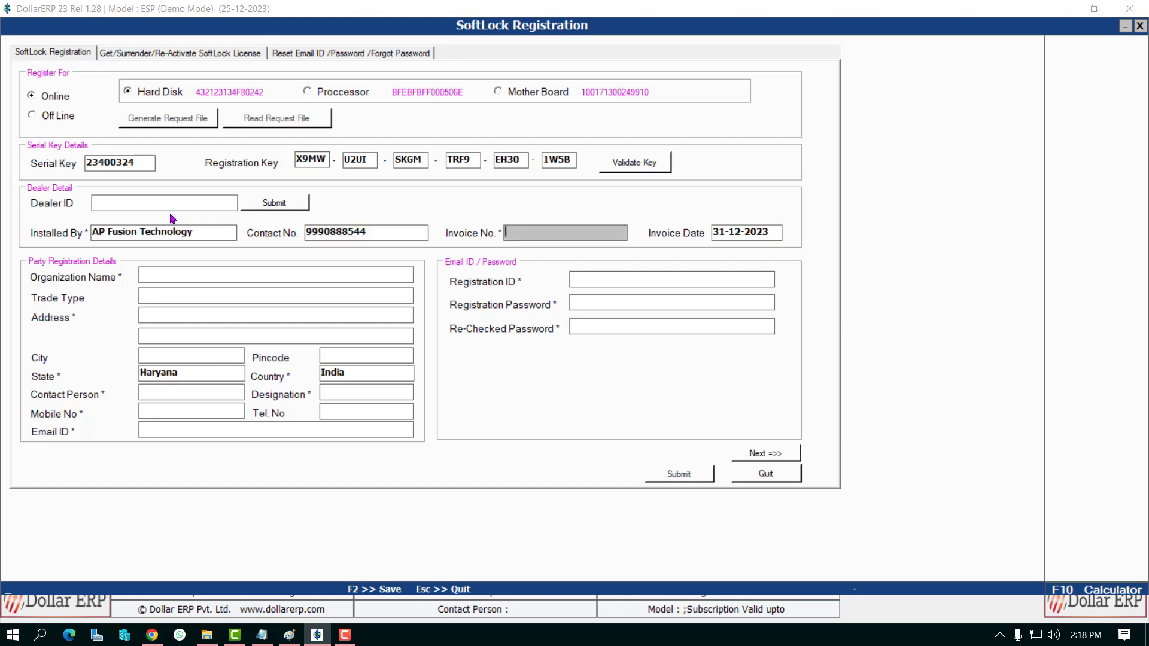
{"action": "type", "text": "Demo"}
{"action": "left_click", "coordinate": [774, 234]}
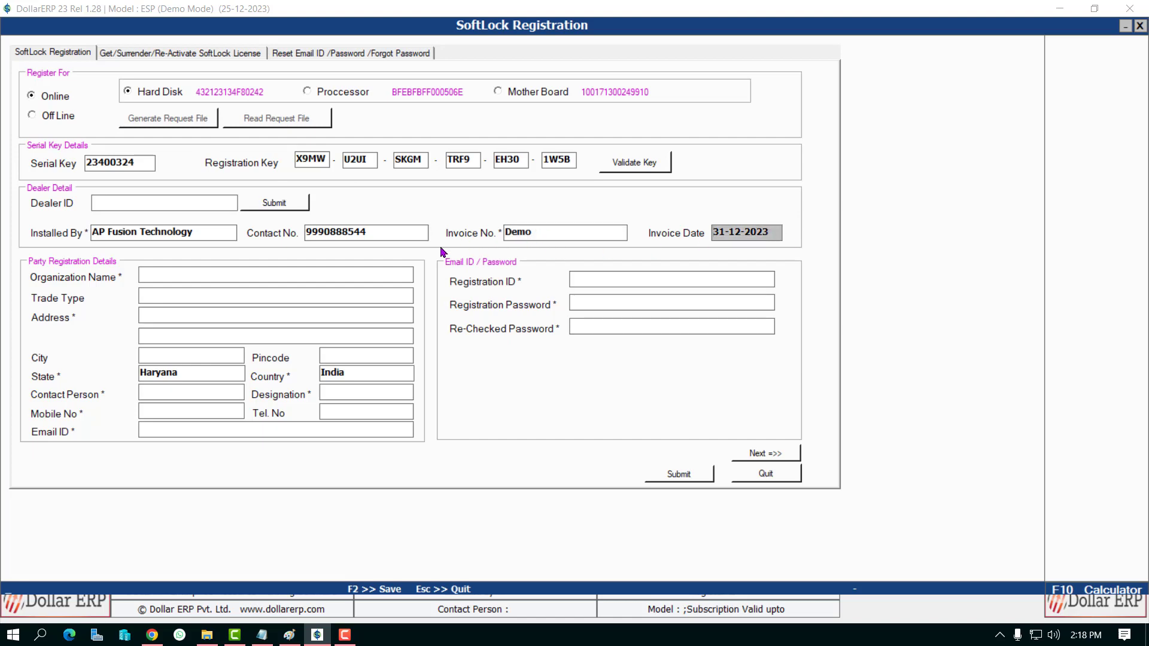
{"action": "left_click", "coordinate": [305, 269]}
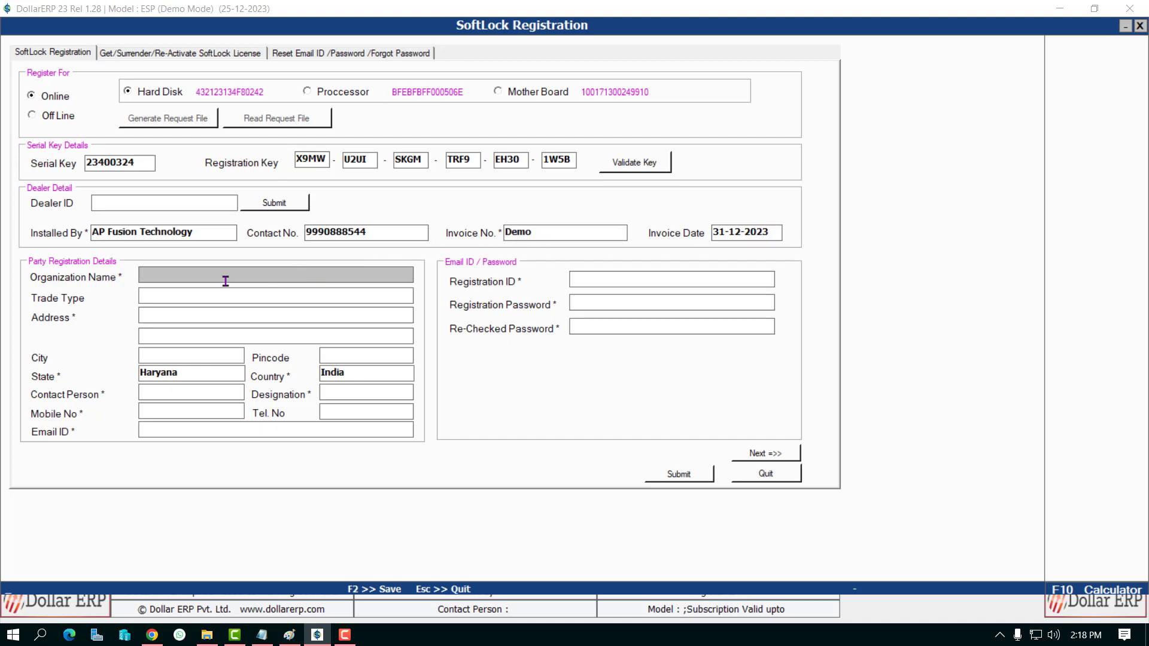
Step: Set the organization name to 'AP Fusion Technology' and trade type to 'Software'
{"action": "type", "text": "AP Fusion Technology"}
{"action": "key", "text": "Return"}
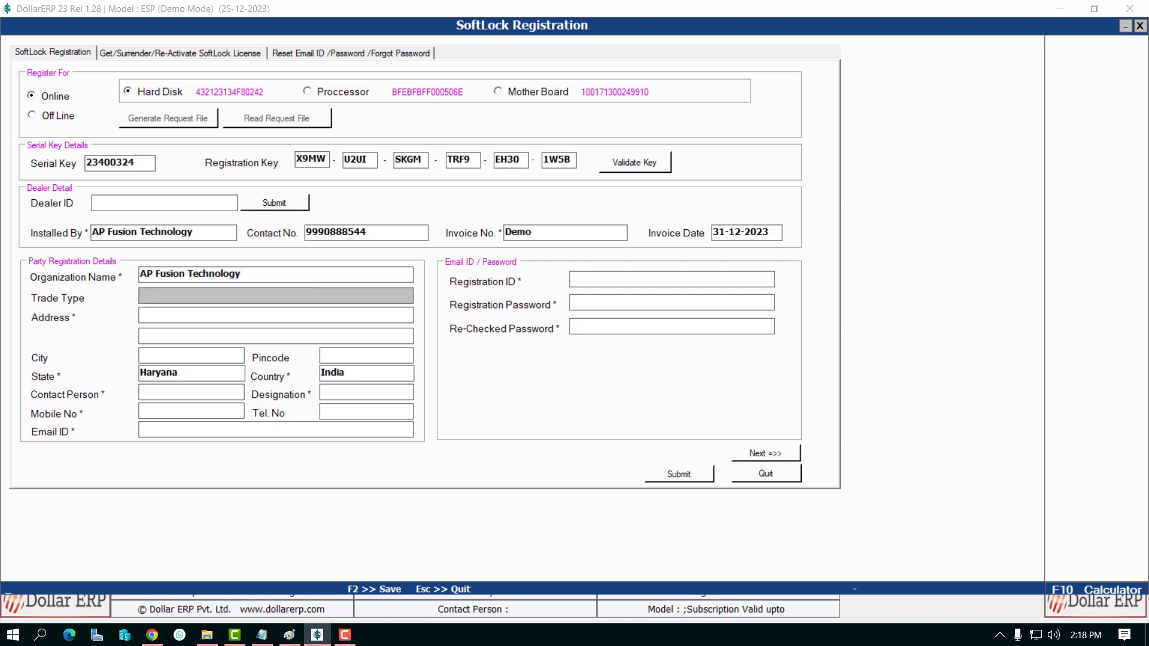
{"action": "type", "text": "Software"}
{"action": "key", "text": "Return"}
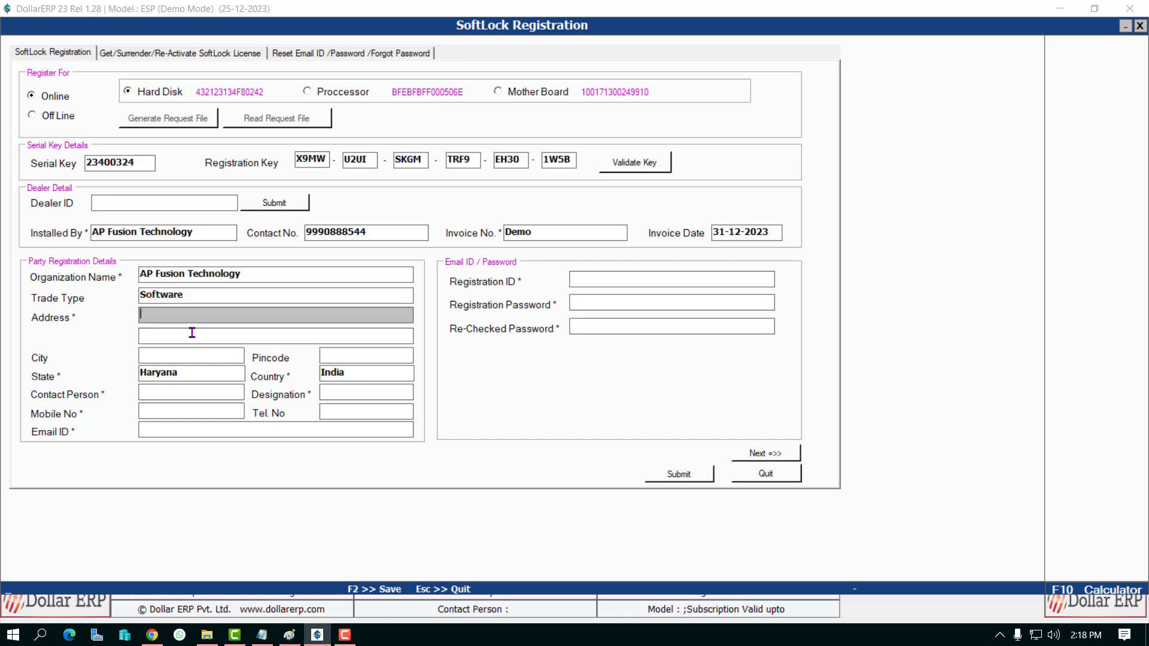
Step: Enter the two postal address lines, city, pincode and state
{"action": "type", "text": "342"}
{"action": "key", "text": "BackSpace"}
{"action": "key", "text": "BackSpace"}
{"action": "key", "text": "BackSpace"}
{"action": "key", "text": "BackSpace"}
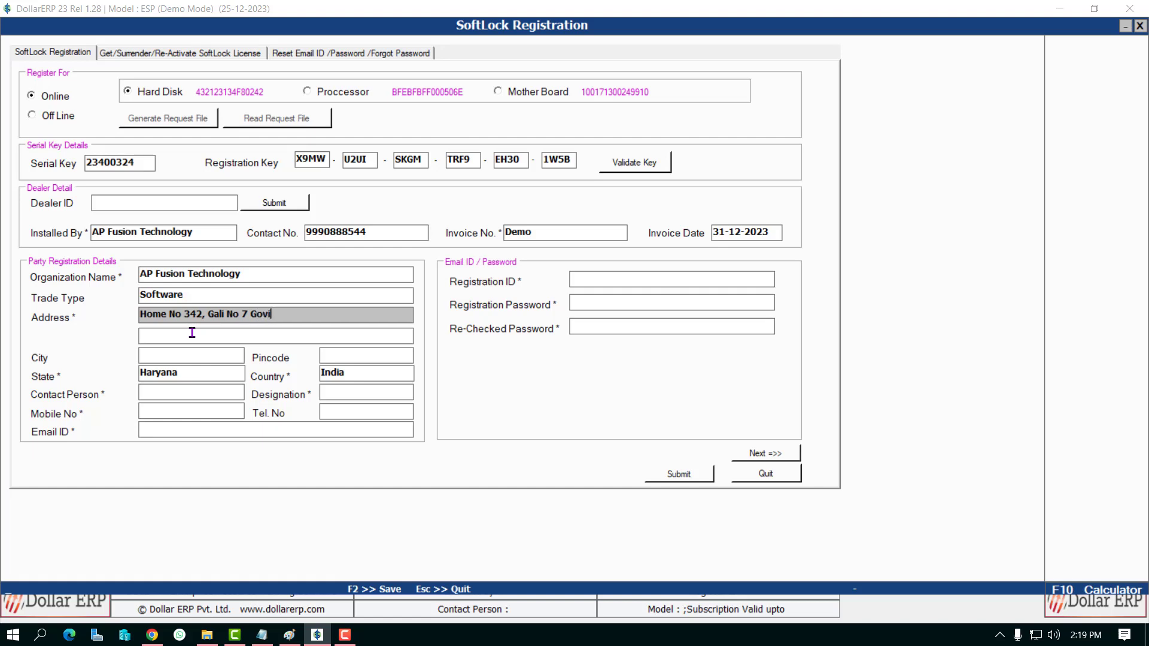
{"action": "key", "text": "Return"}
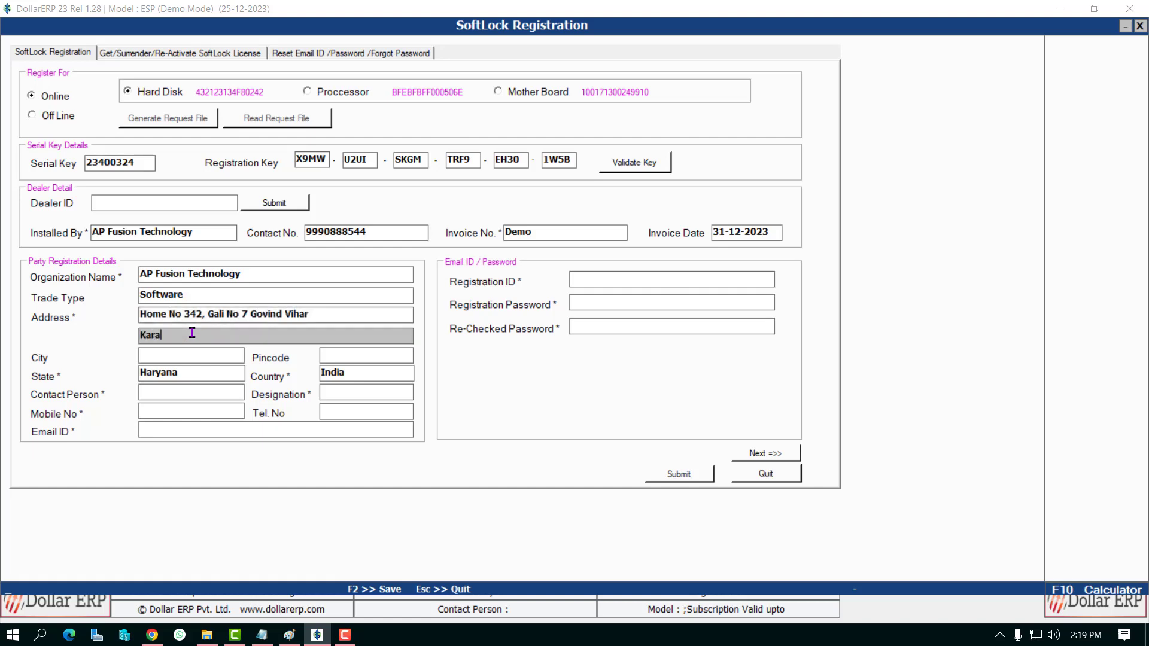
{"action": "key", "text": "Return"}
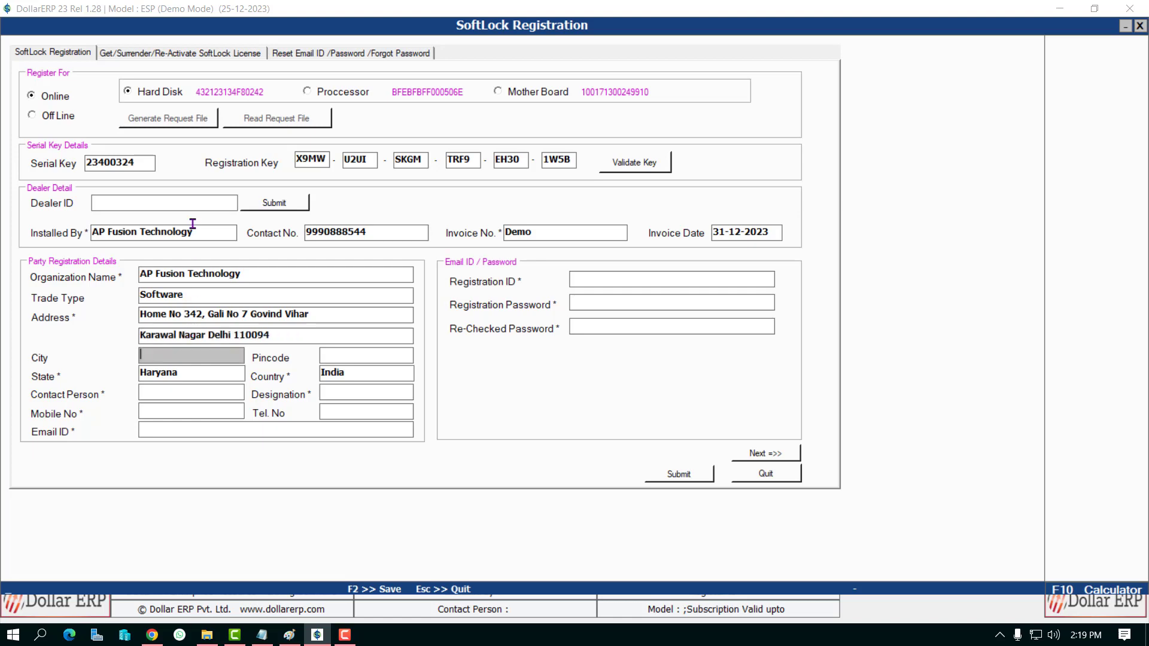
{"action": "type", "text": "Delhi"}
{"action": "key", "text": "Return"}
{"action": "type", "text": "1"}
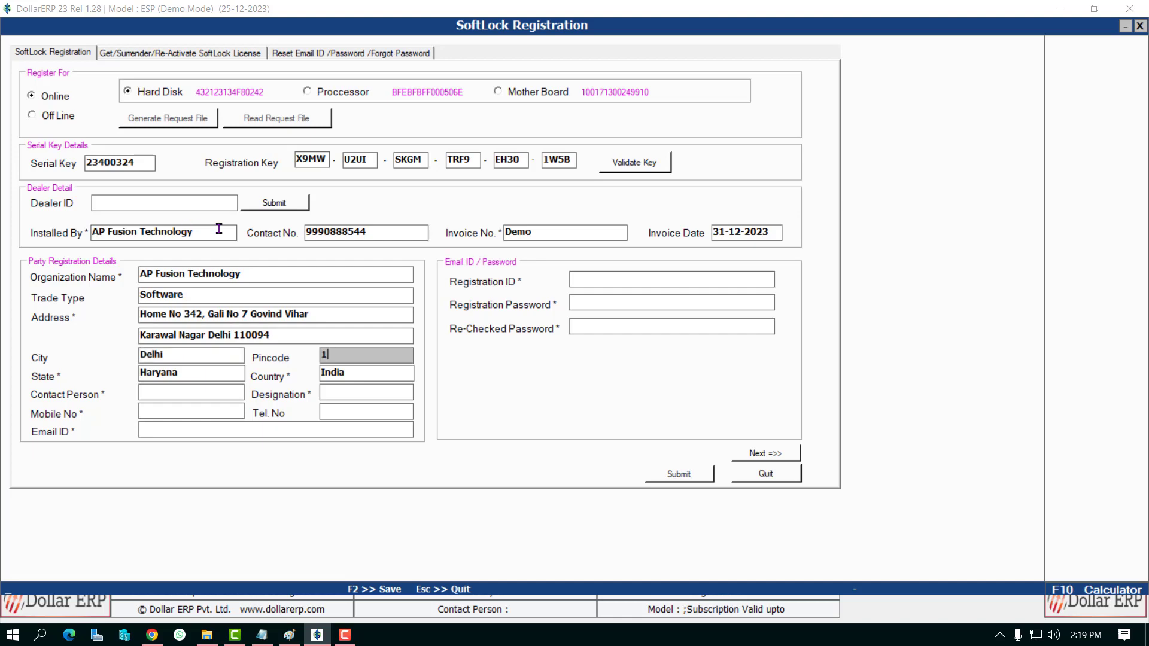
{"action": "type", "text": "10094"}
{"action": "key", "text": "Return"}
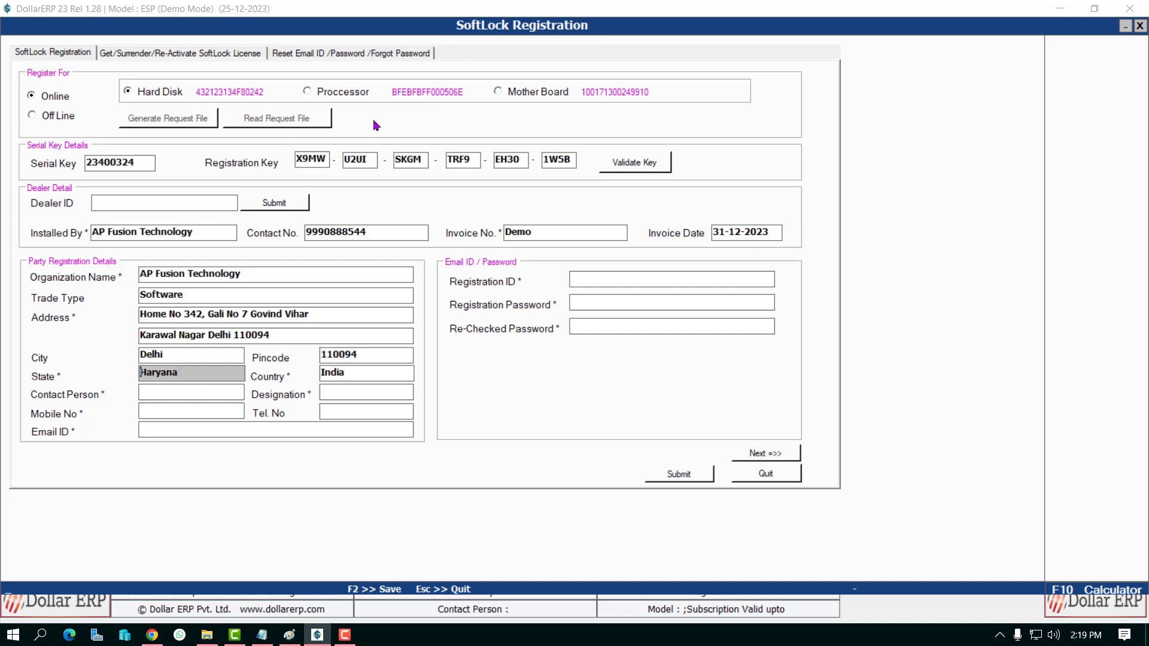
{"action": "type", "text": "Delhi"}
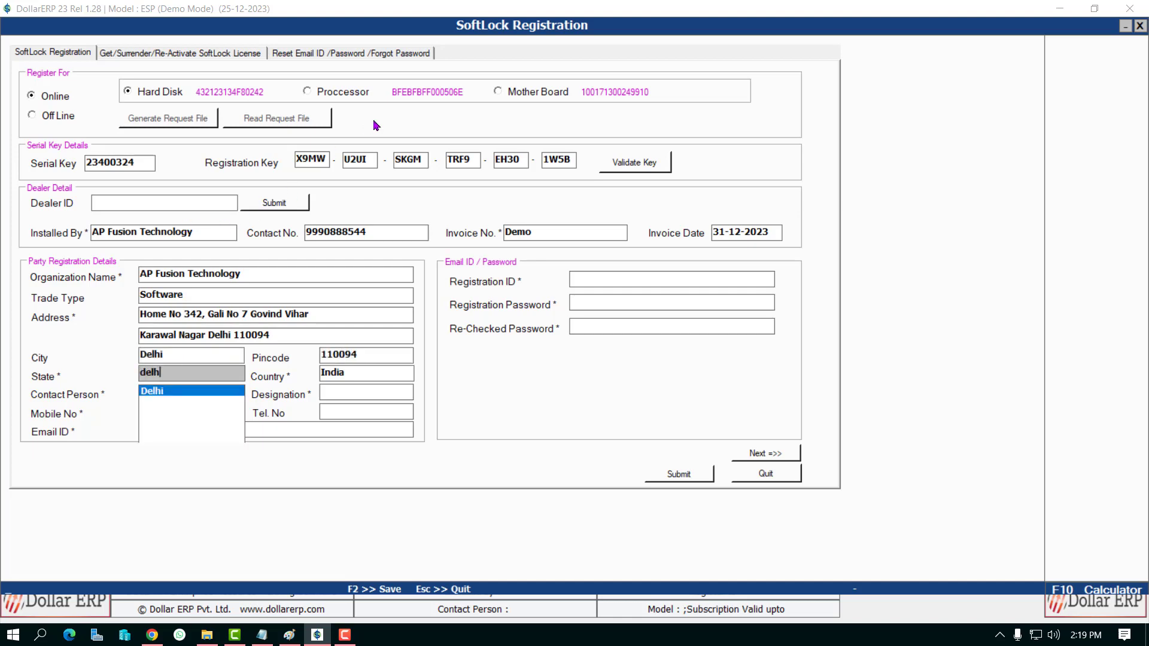
{"action": "key", "text": "Return"}
Step: Enter the contact person's name, designation 'Owner', their mobile number and e-mail address
{"action": "key", "text": "Return"}
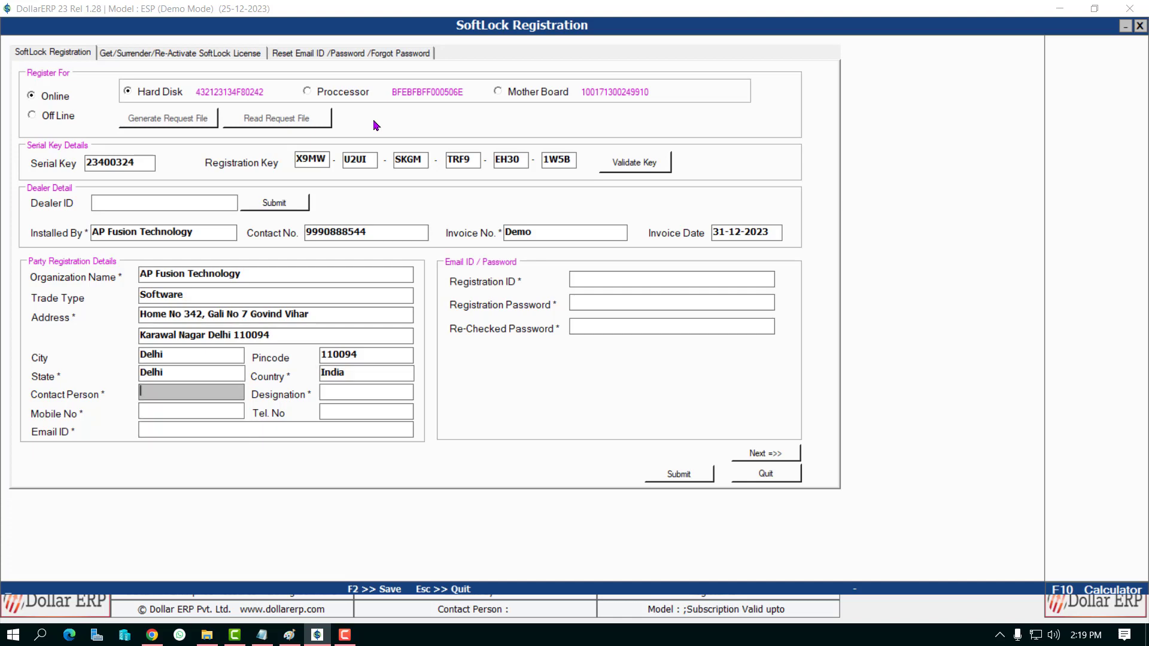
{"action": "type", "text": "Sachin"}
{"action": "key", "text": "Return"}
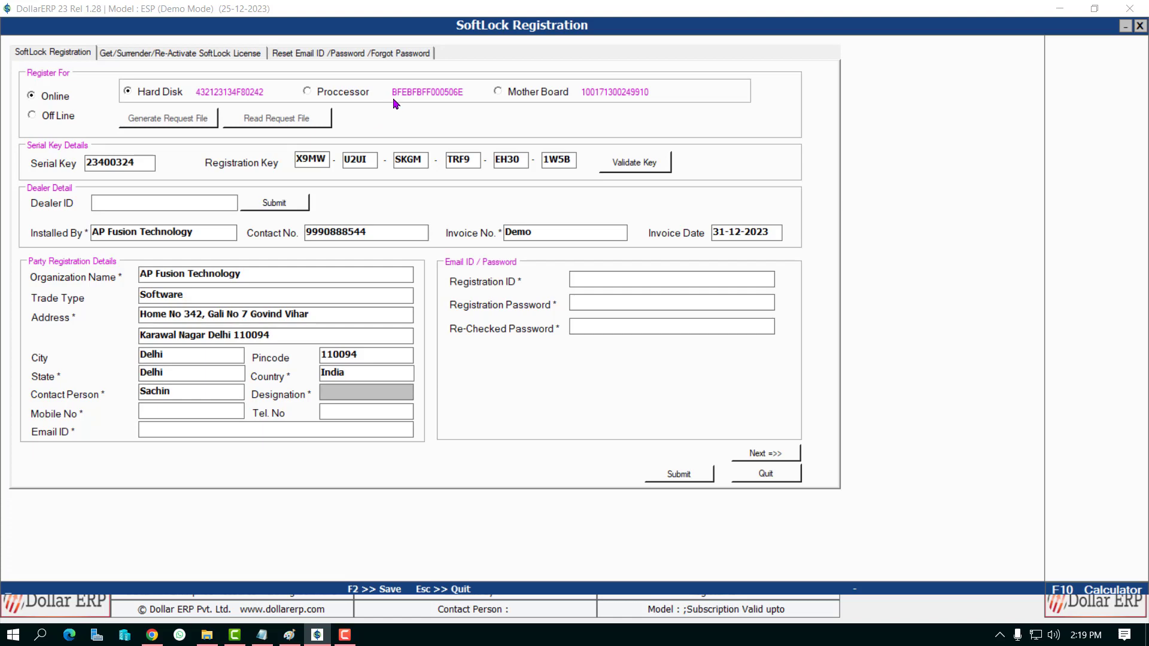
{"action": "type", "text": "Owner"}
{"action": "key", "text": "Return"}
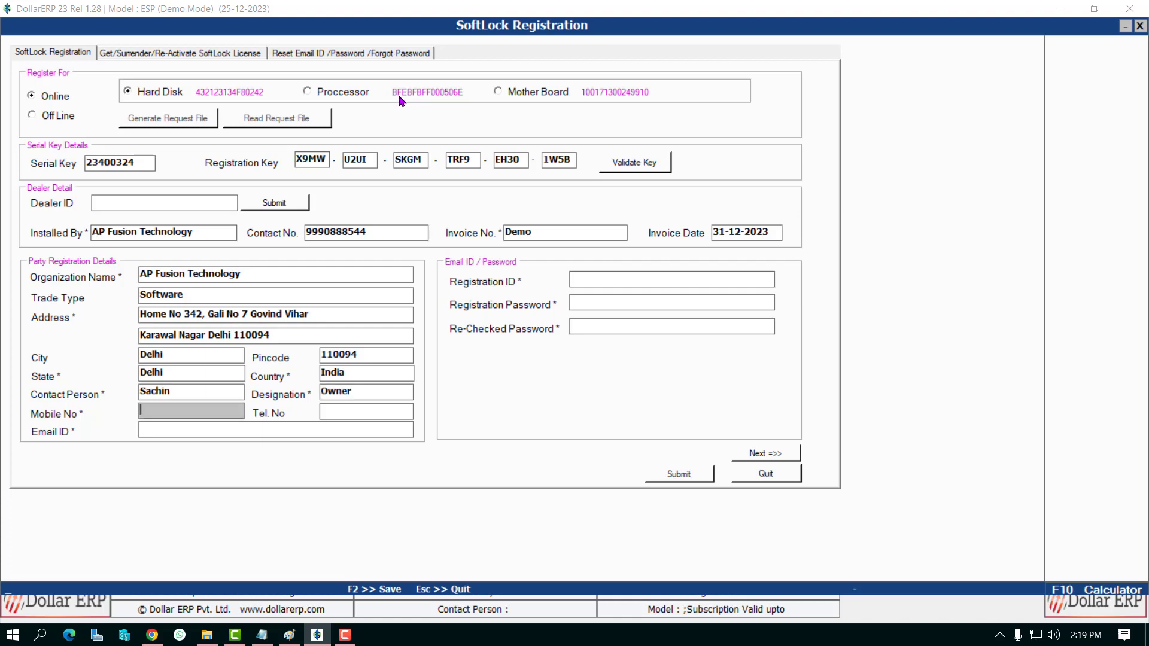
{"action": "key", "text": "Return"}
{"action": "key", "text": "Return"}
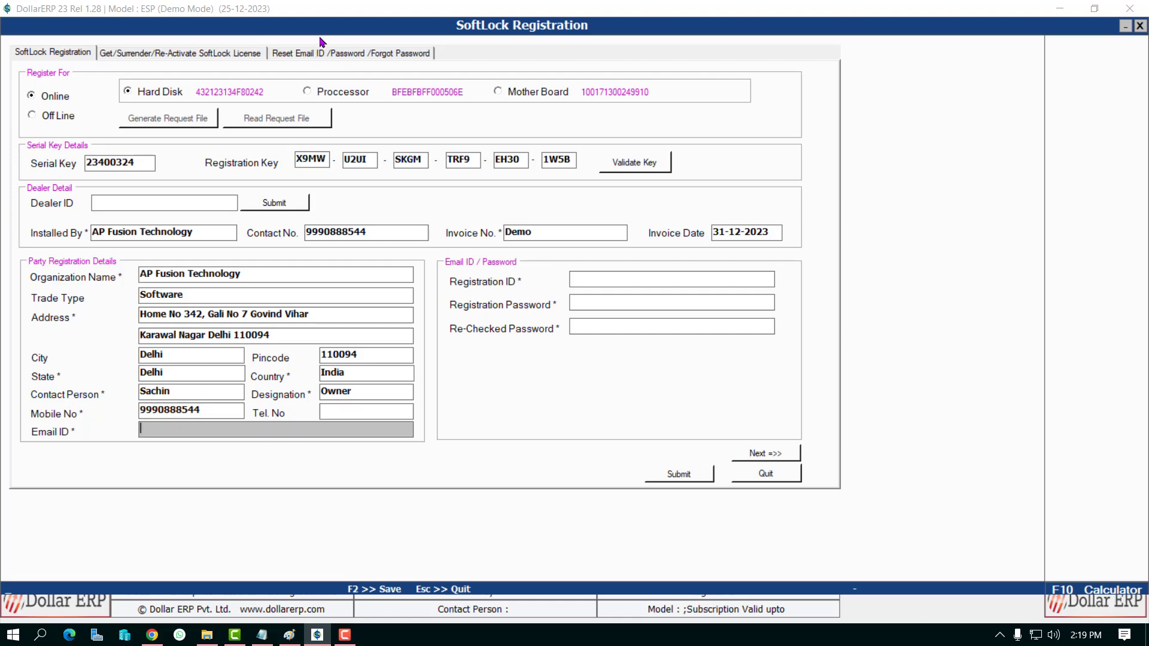
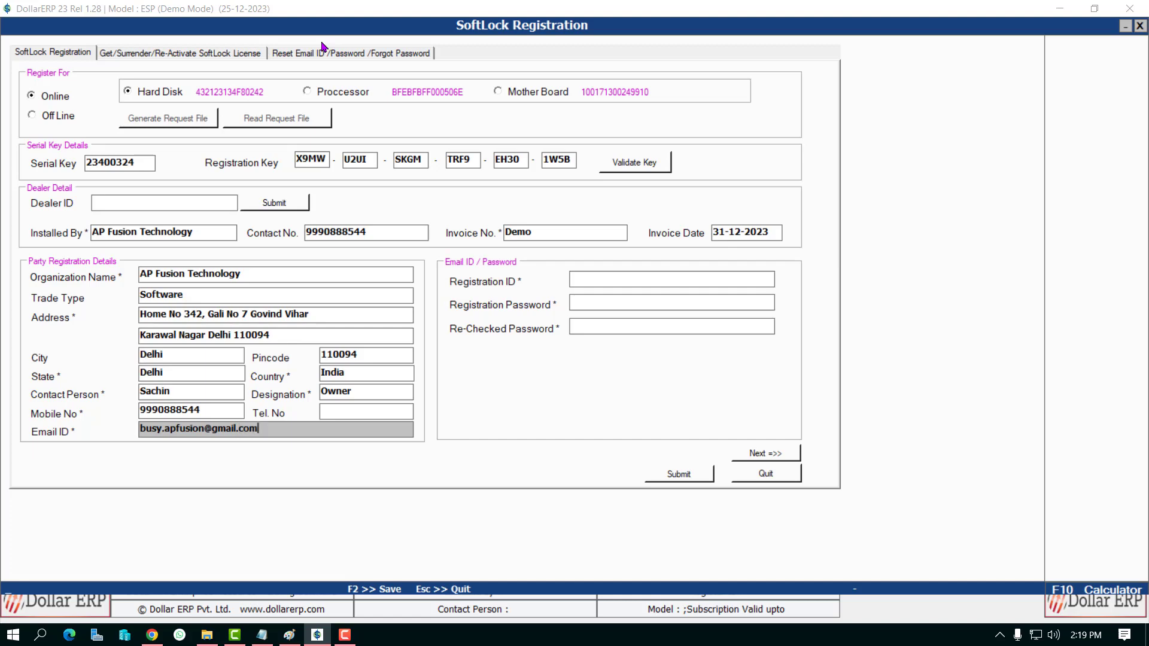
Step: Enter the registration password and confirm it in Re-Checked Password
{"action": "left_click", "coordinate": [572, 279]}
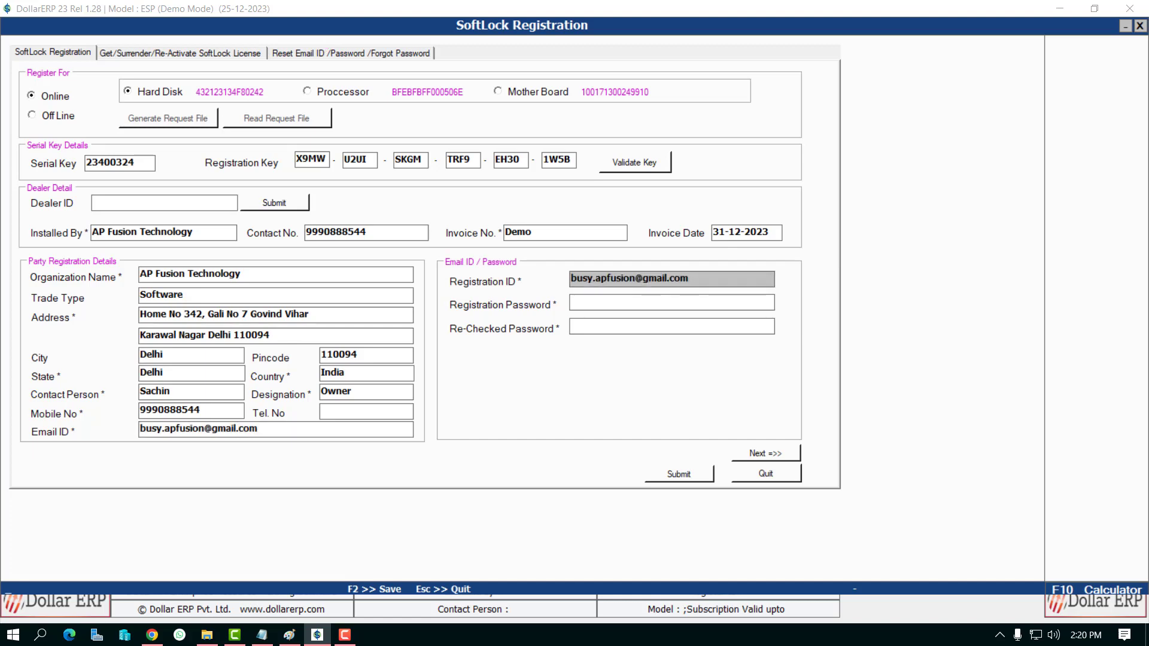
{"action": "left_click", "coordinate": [599, 303]}
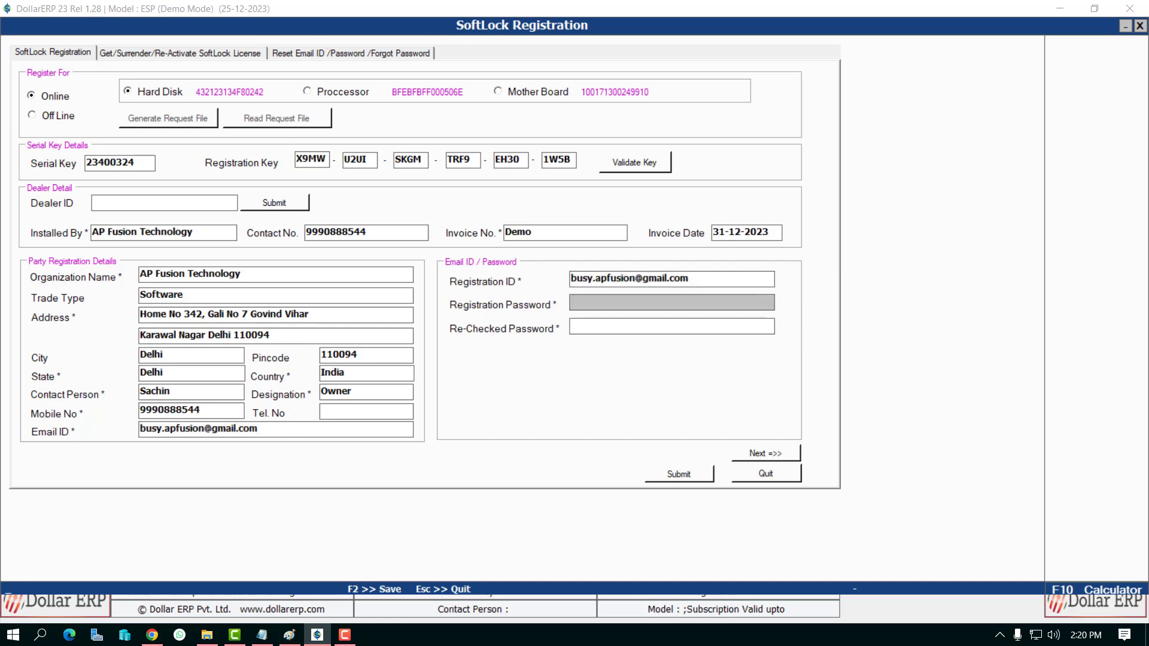
{"action": "type", "text": "****"}
{"action": "key", "text": "Tab"}
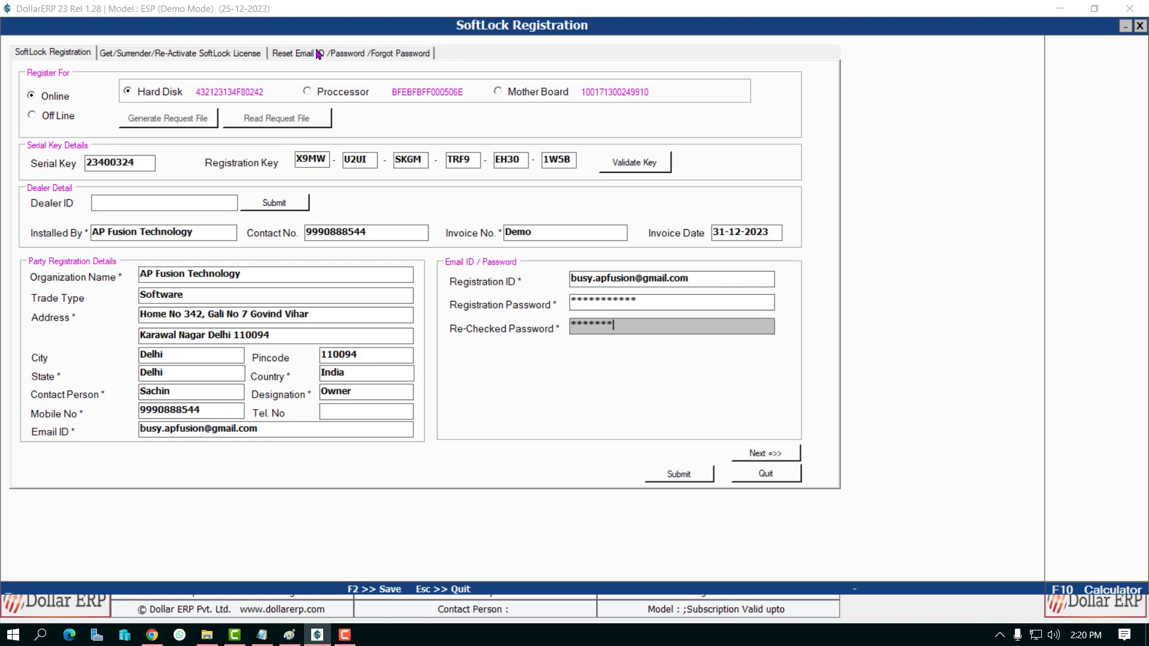
{"action": "type", "text": "**********"}
Step: Submit the SoftLock registration and acknowledge both confirmation messages
{"action": "left_click", "coordinate": [756, 456]}
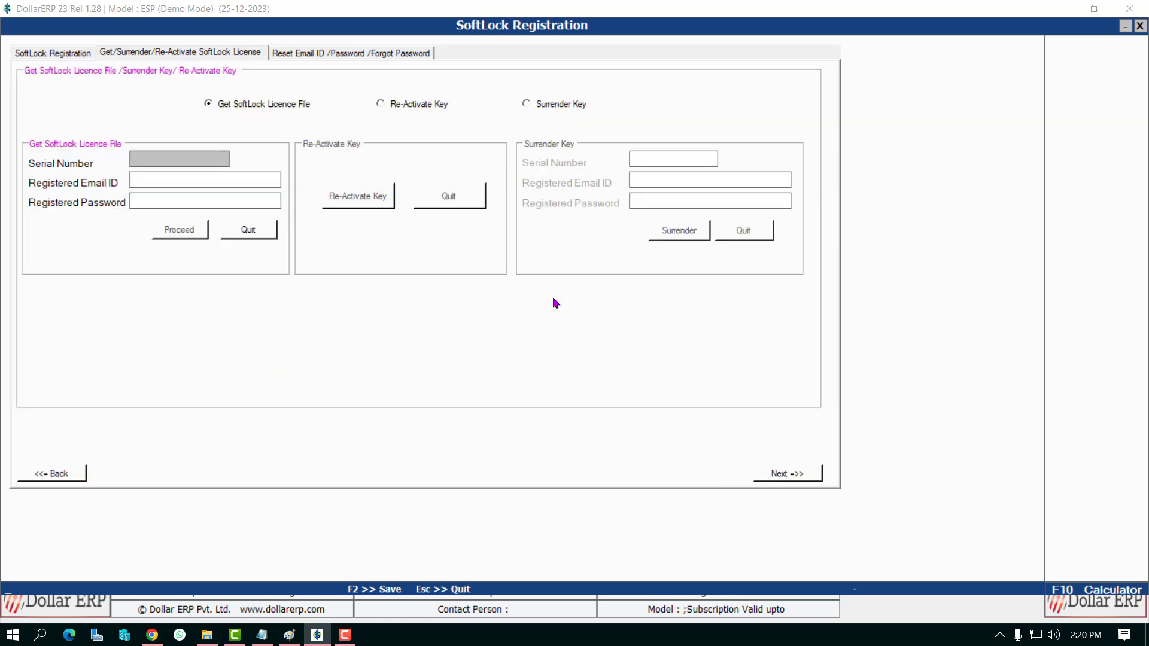
{"action": "left_click", "coordinate": [84, 477]}
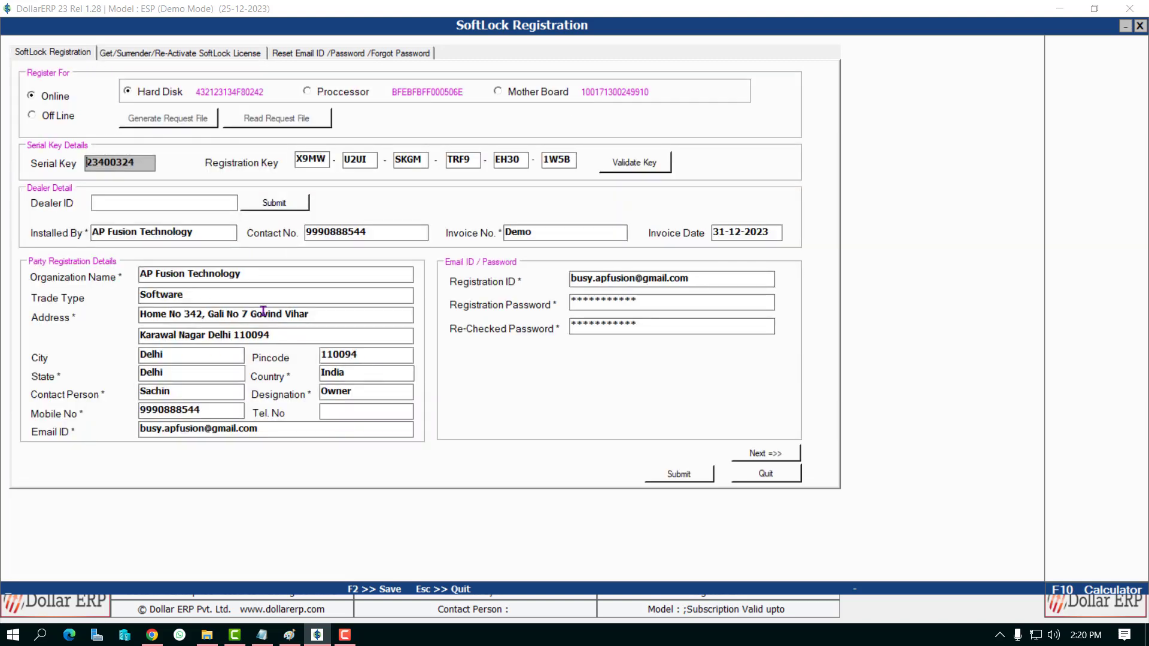
{"action": "left_click", "coordinate": [689, 477]}
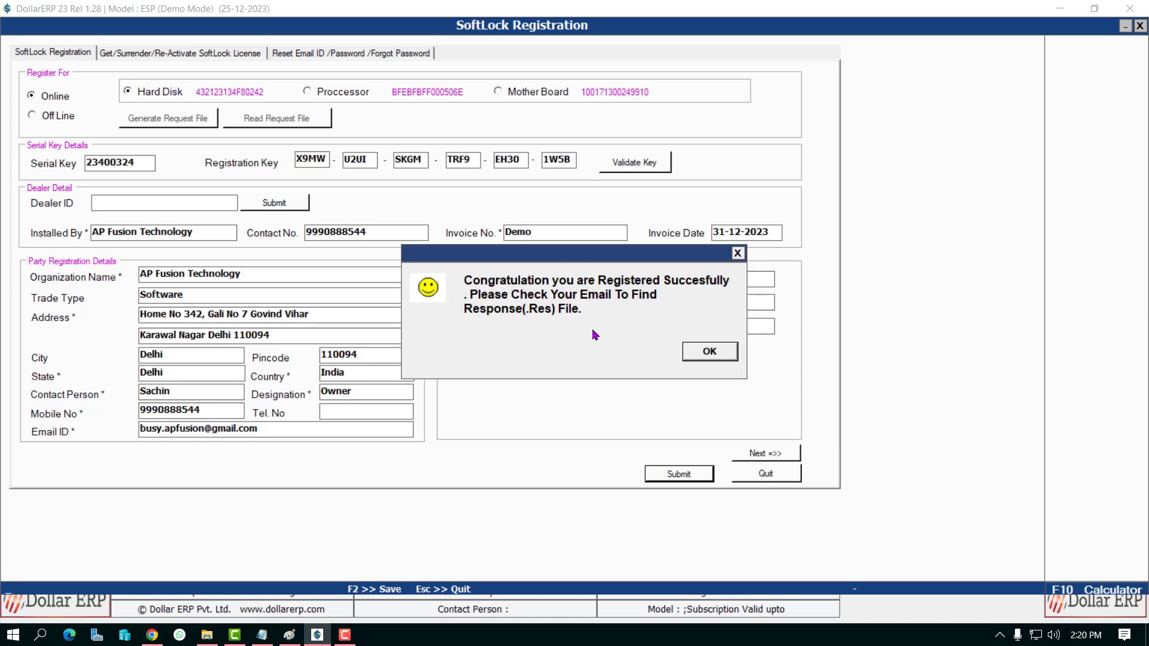
{"action": "left_click", "coordinate": [703, 354]}
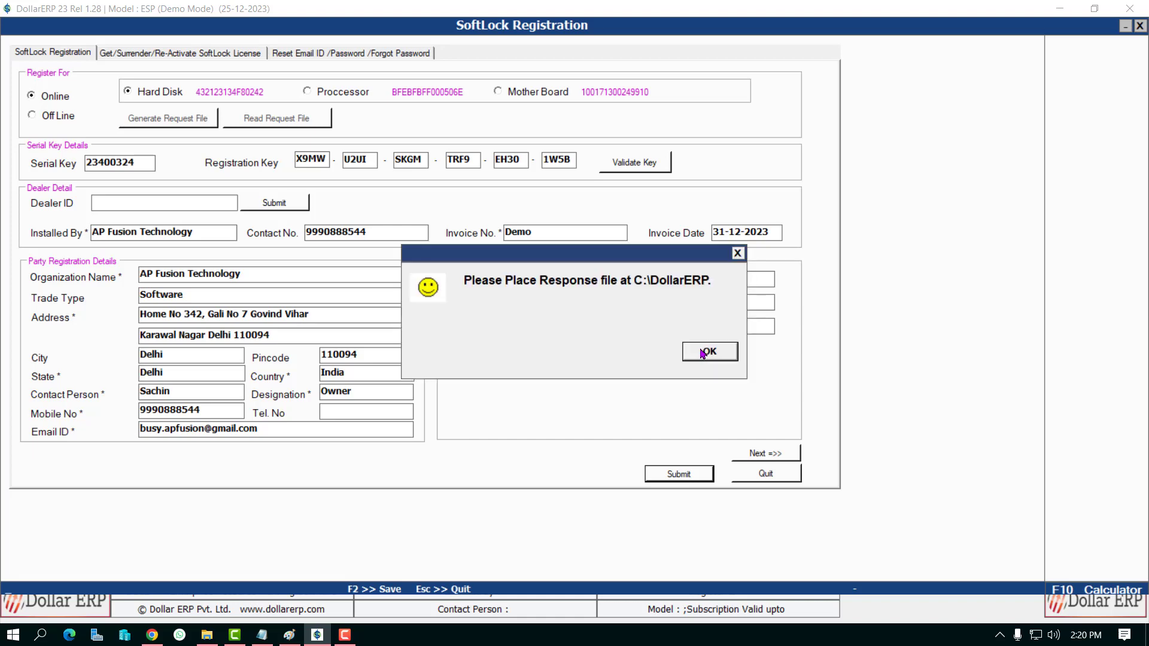
{"action": "left_click", "coordinate": [706, 353]}
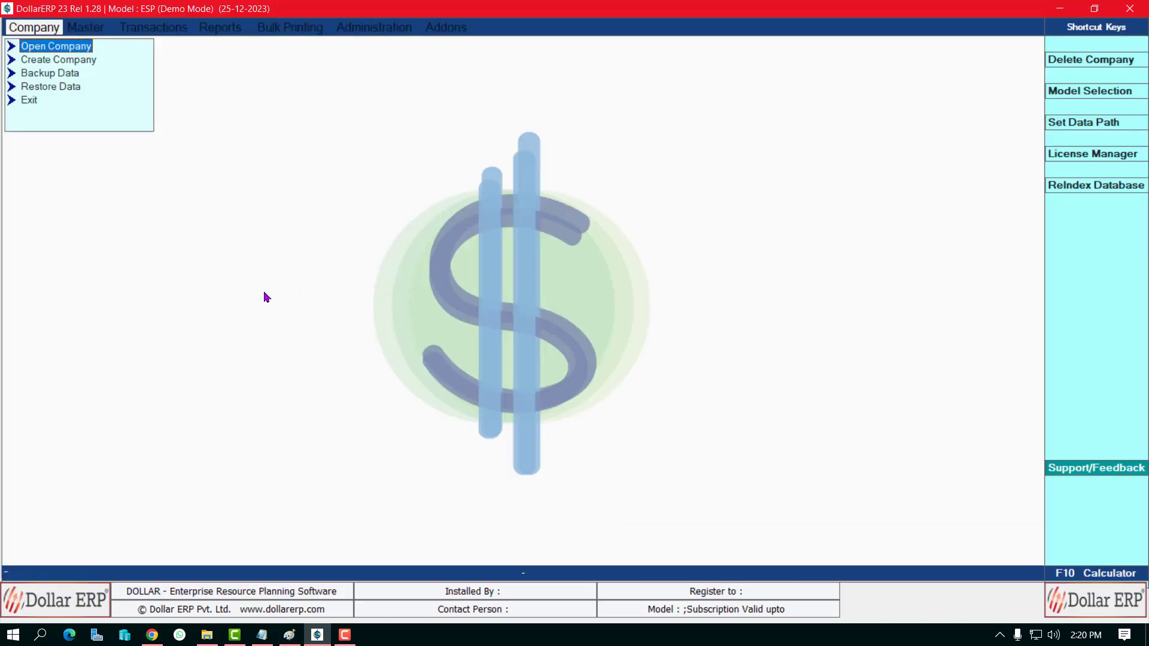
Step: Open the Dollar Software Licence Registration File email in Gmail and download Dollar_ESS_23400324.Res
{"action": "left_click", "coordinate": [152, 635]}
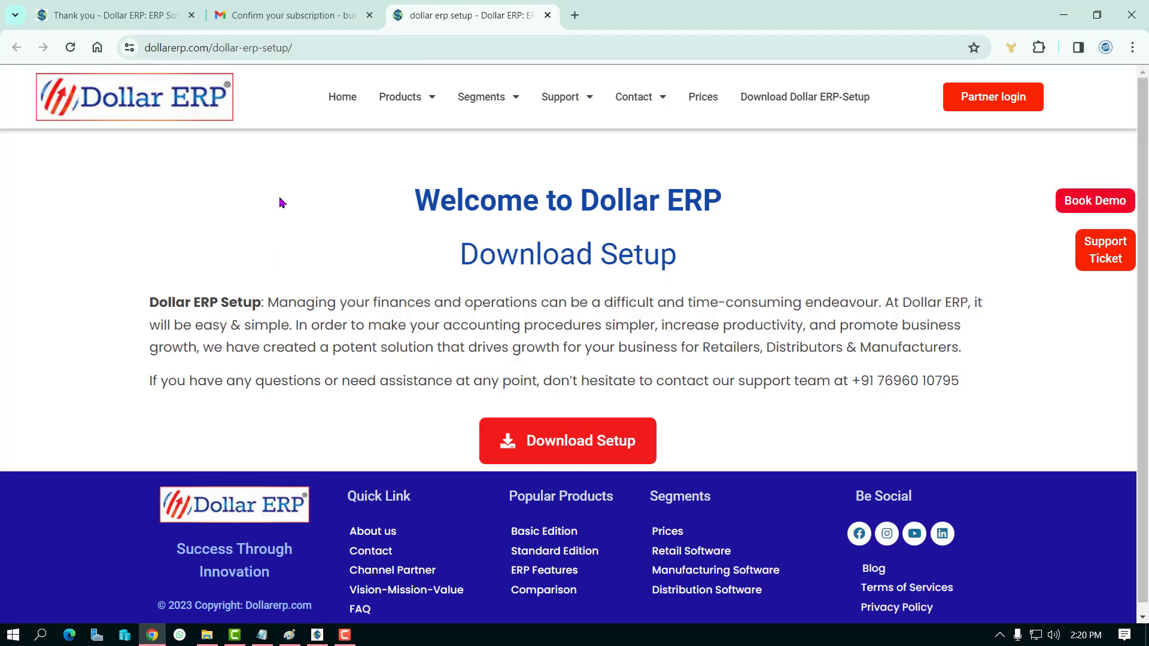
{"action": "left_click", "coordinate": [279, 14]}
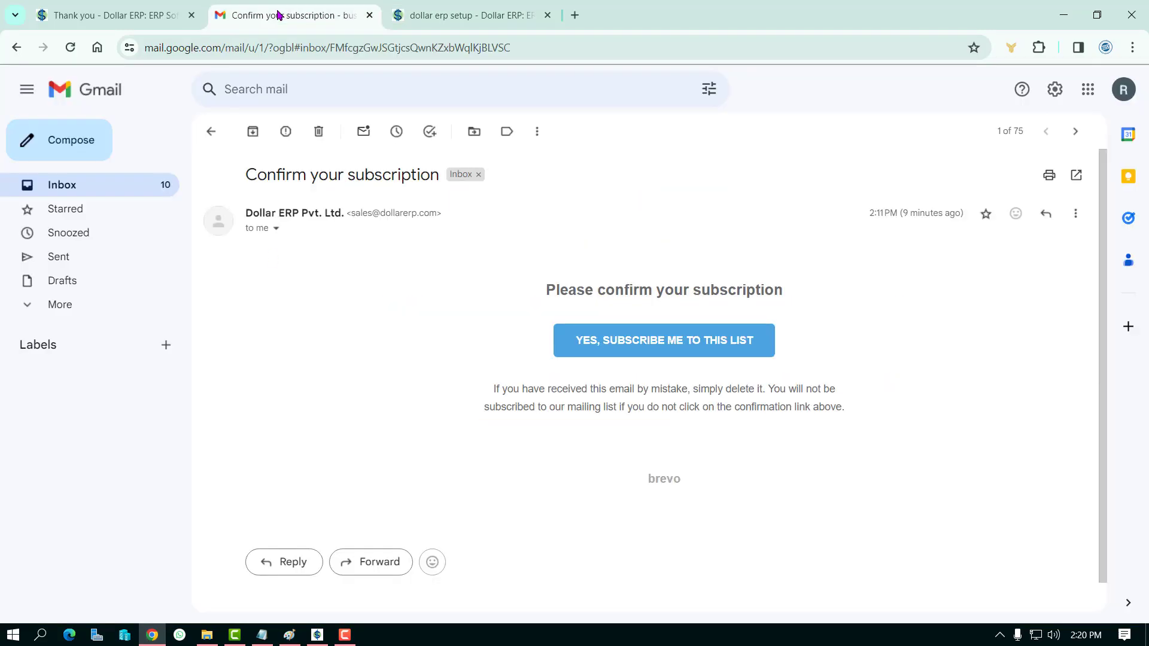
{"action": "left_click", "coordinate": [138, 189]}
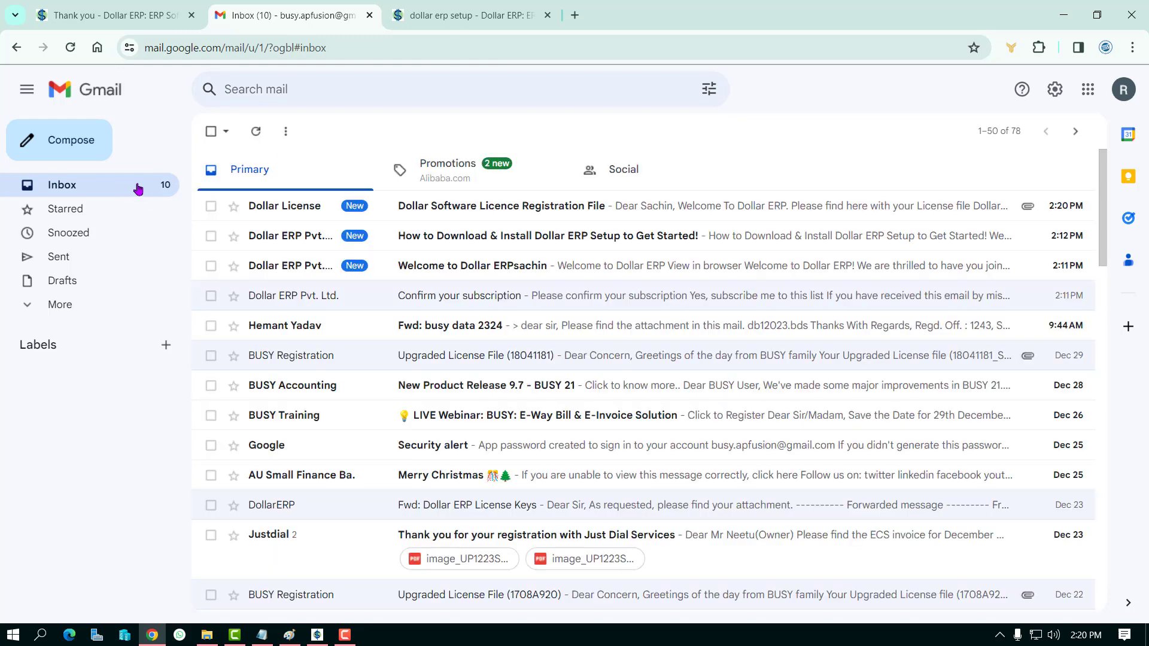
{"action": "left_click", "coordinate": [423, 213]}
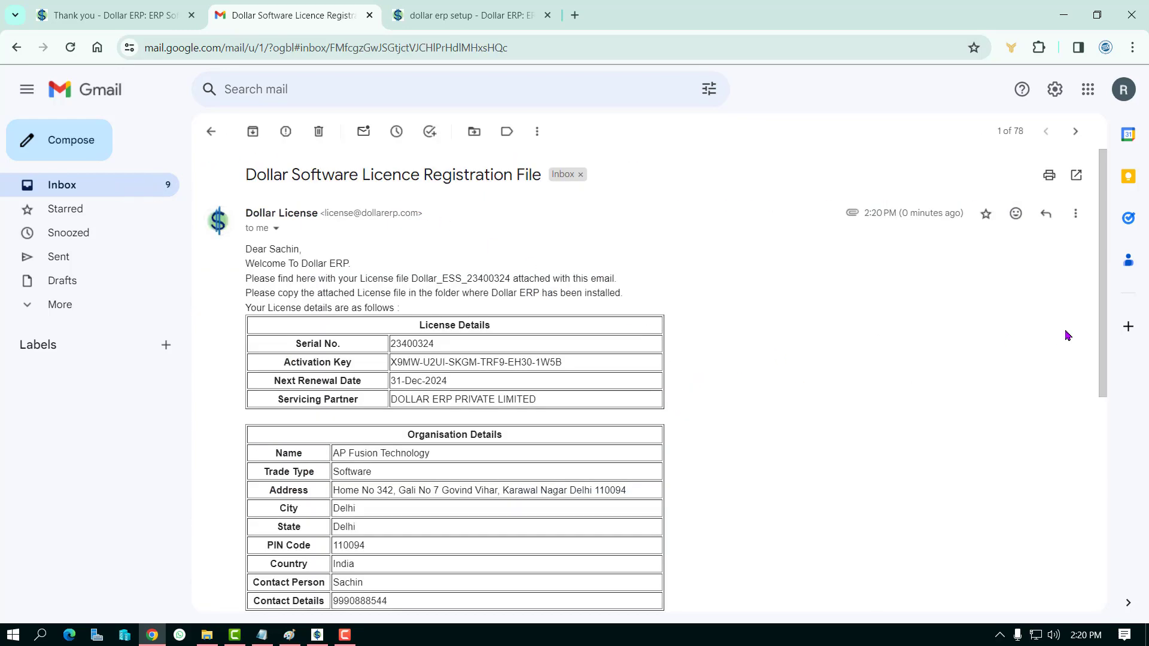
{"action": "left_click_drag", "start_coordinate": [1106, 328], "coordinate": [1106, 520]}
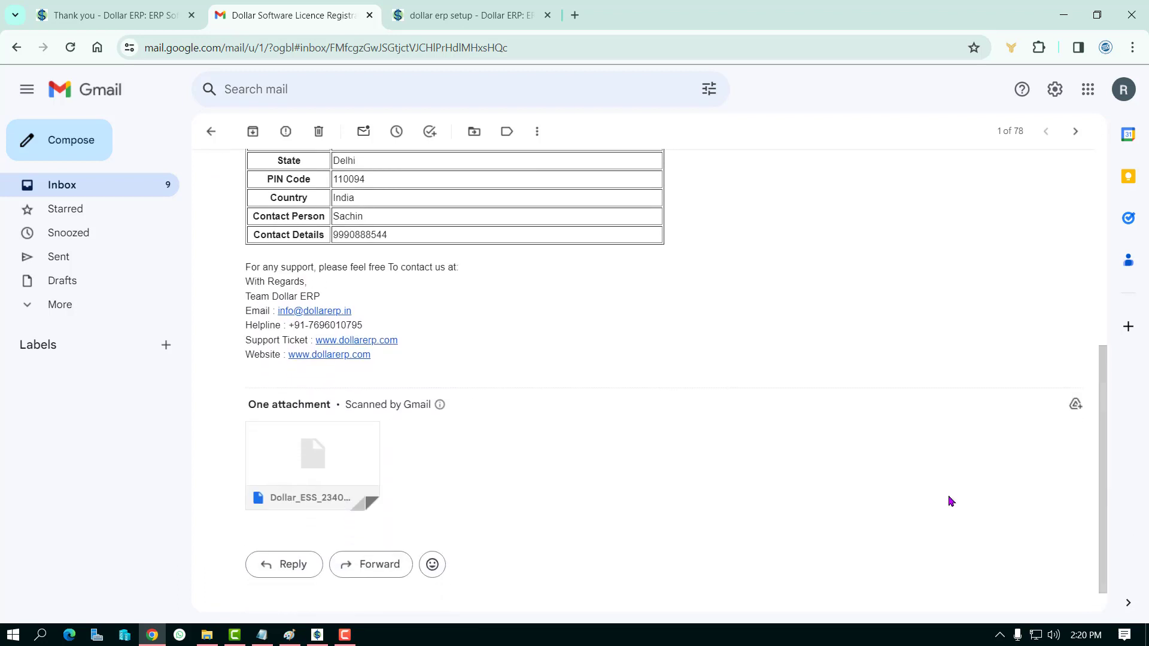
{"action": "mouse_move", "coordinate": [281, 490]}
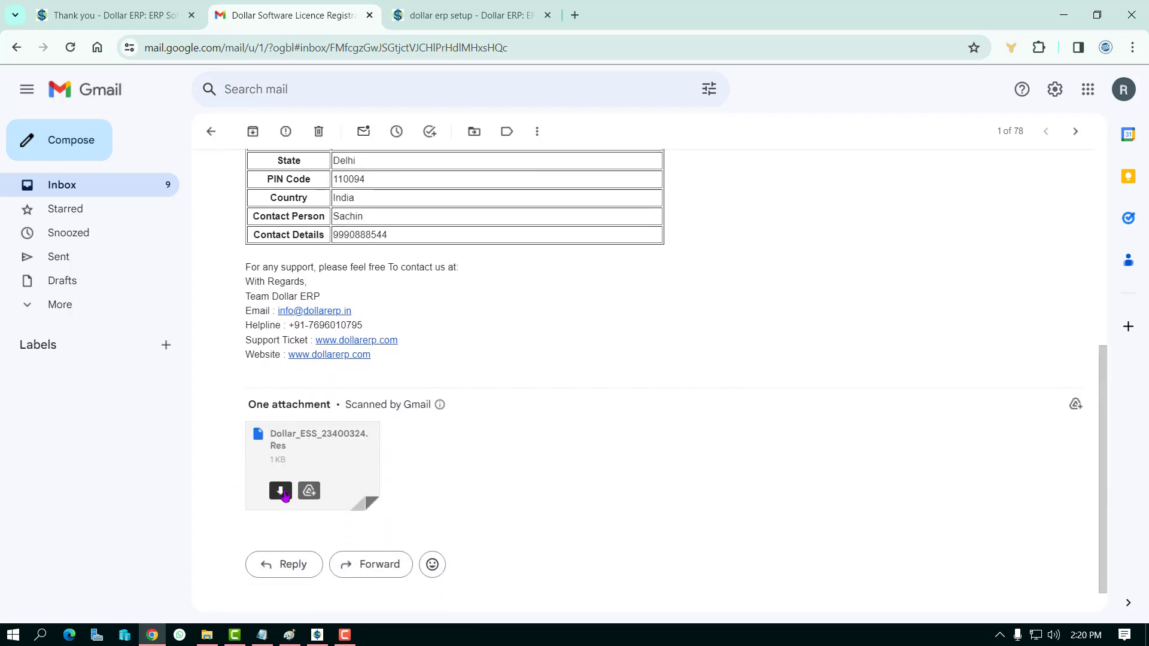
{"action": "left_click", "coordinate": [282, 491]}
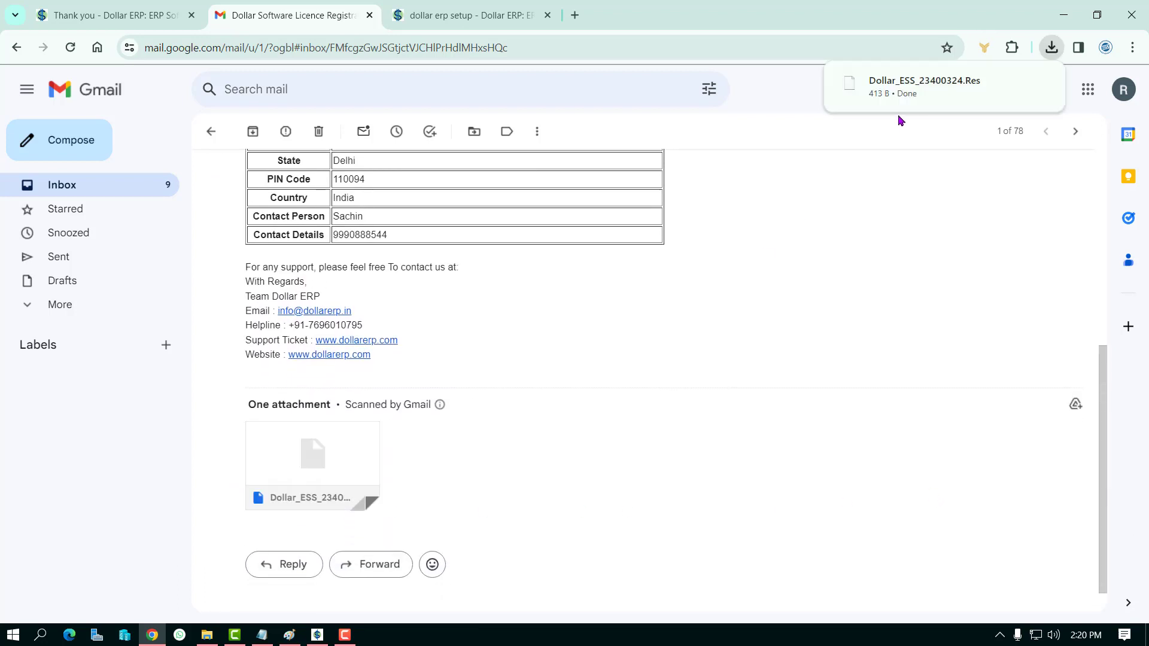
Step: Paste the downloaded Dollar_ESS_23400324.Res into C:\DollarERP and close the Explorer window
{"action": "left_click", "coordinate": [1012, 83]}
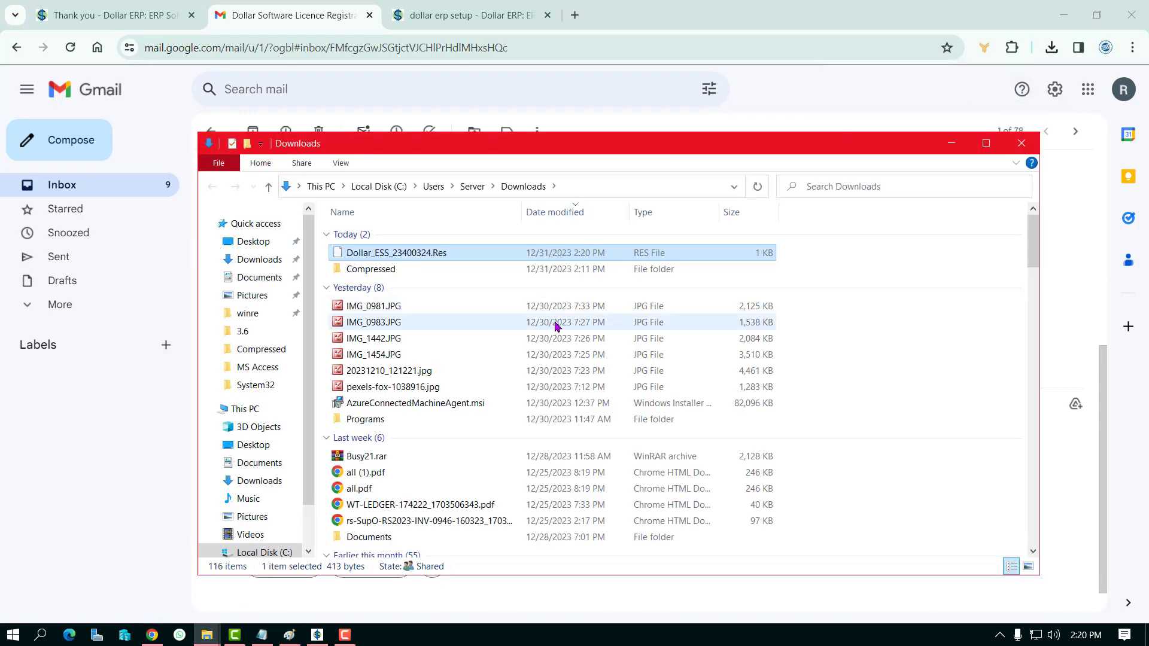
{"action": "left_click", "coordinate": [277, 555]}
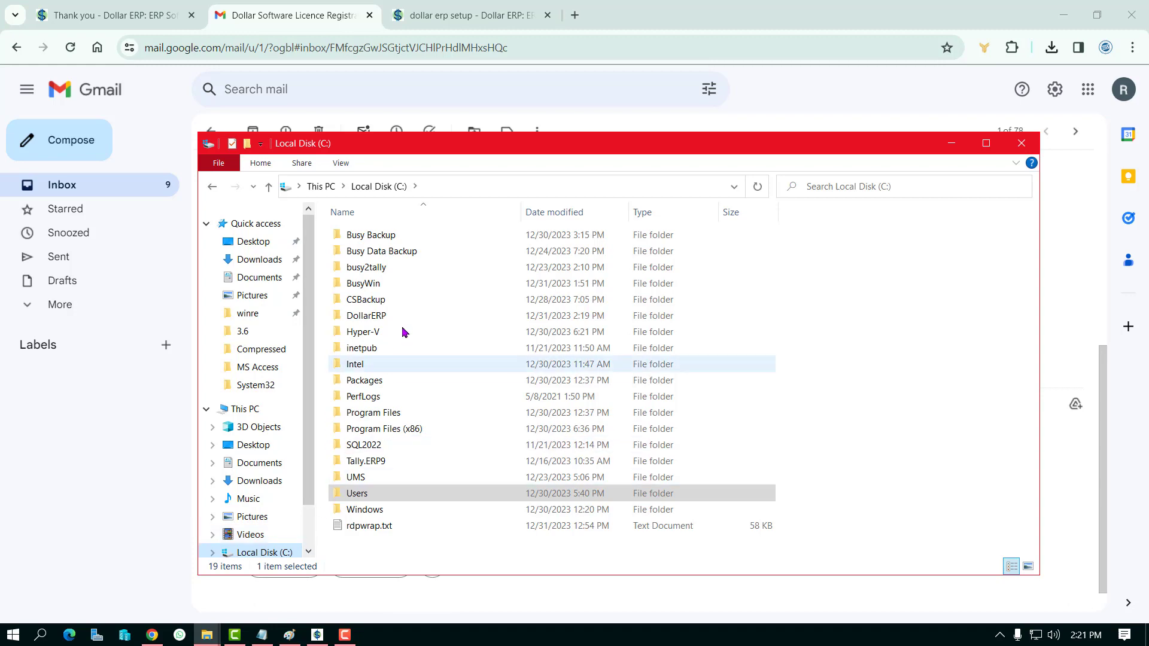
{"action": "double_click", "coordinate": [398, 317]}
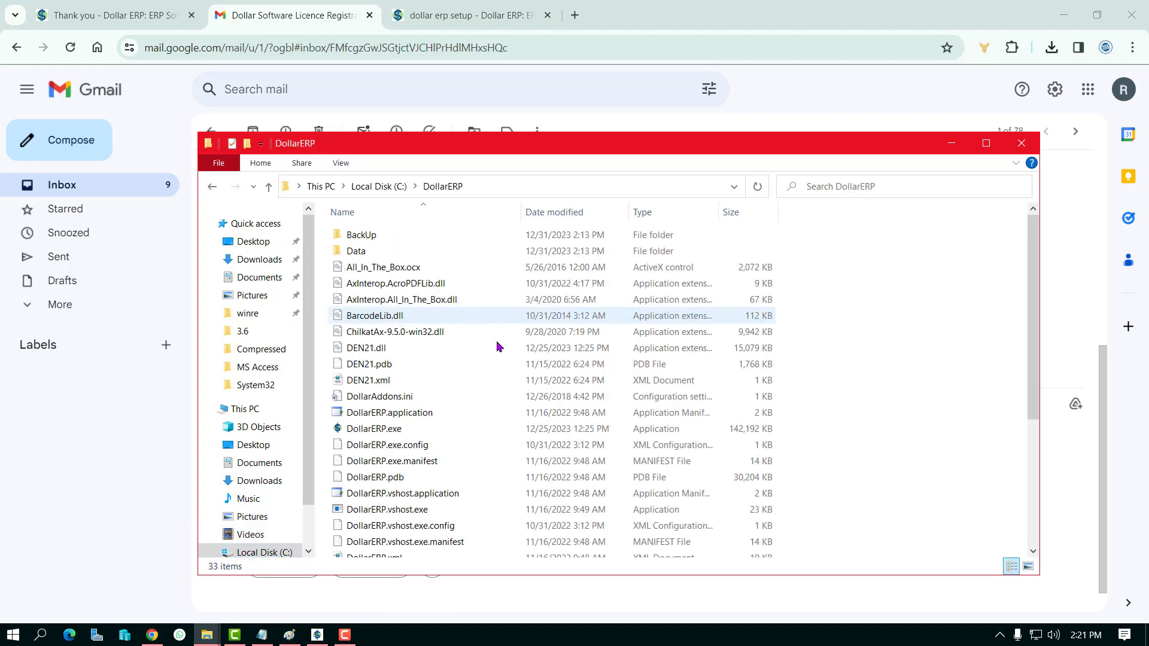
{"action": "right_click", "coordinate": [844, 376]}
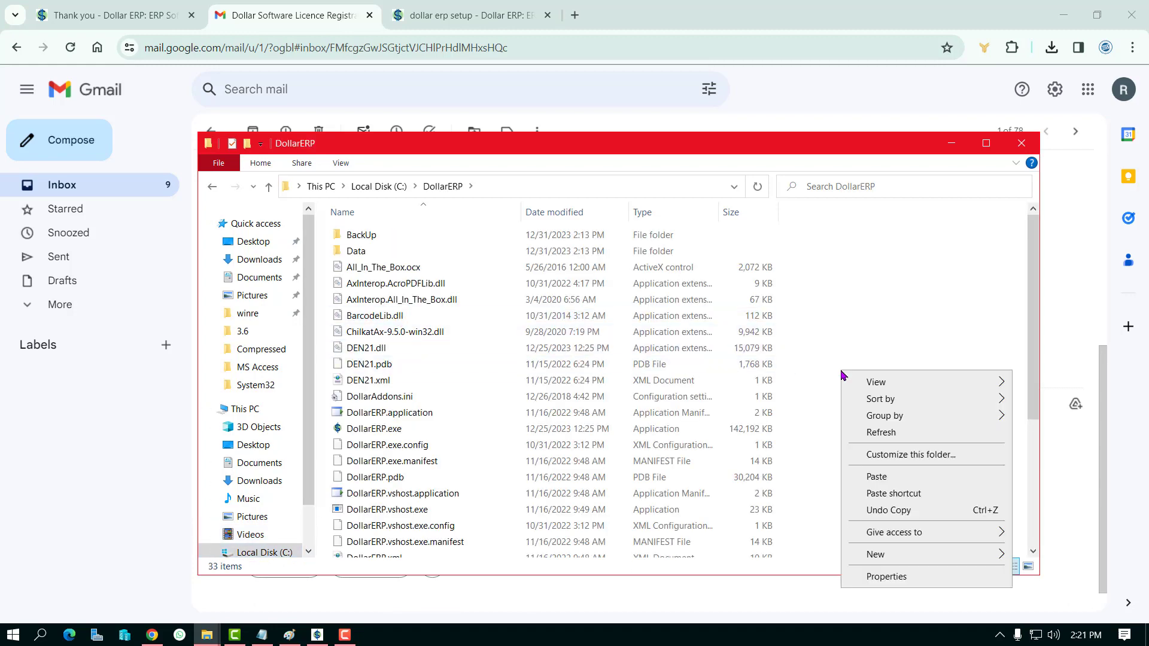
{"action": "left_click", "coordinate": [891, 477]}
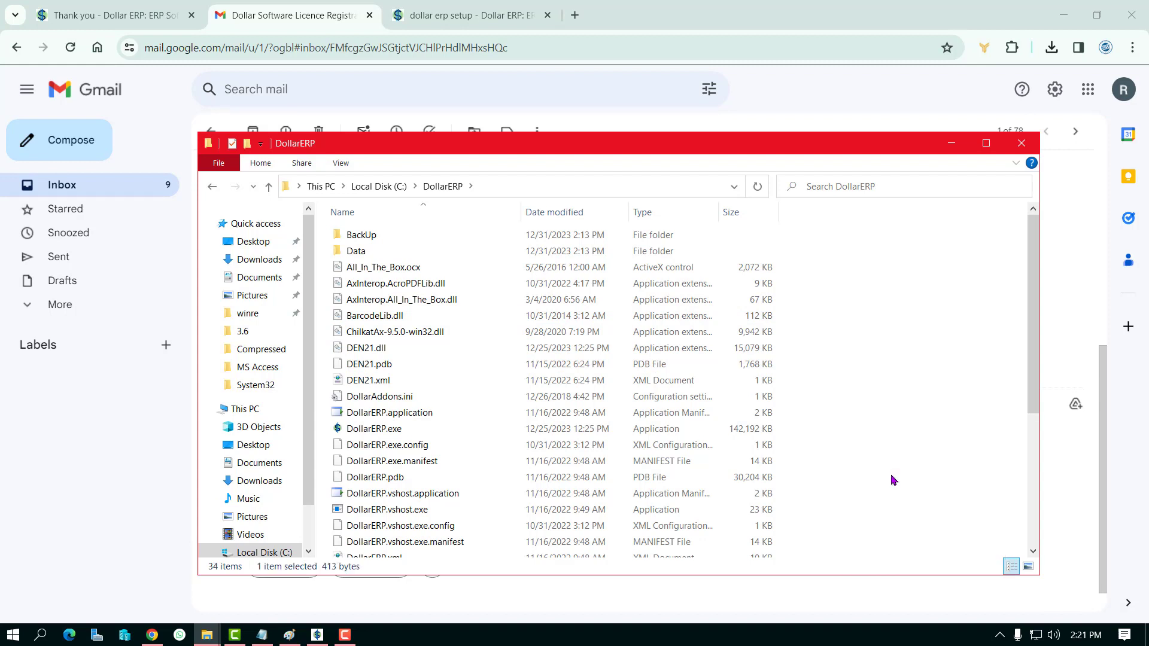
{"action": "left_click", "coordinate": [1022, 143]}
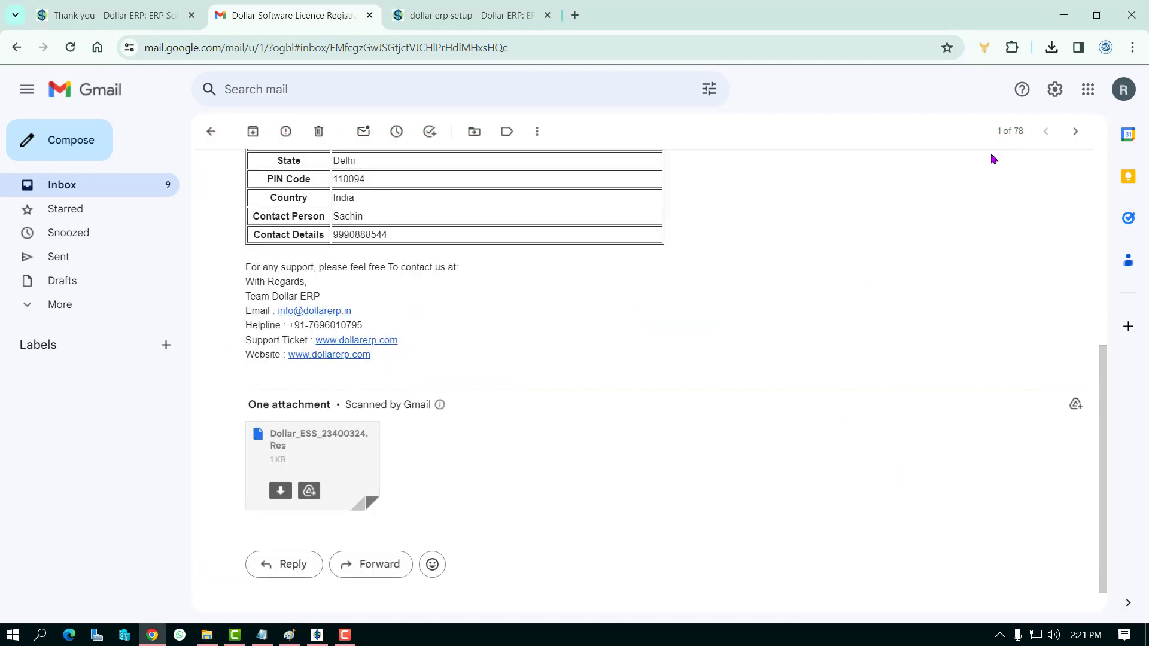
Step: Exit and relaunch DollarERP, confirming the licence-found message to run as Model ESS
{"action": "left_click", "coordinate": [1064, 15]}
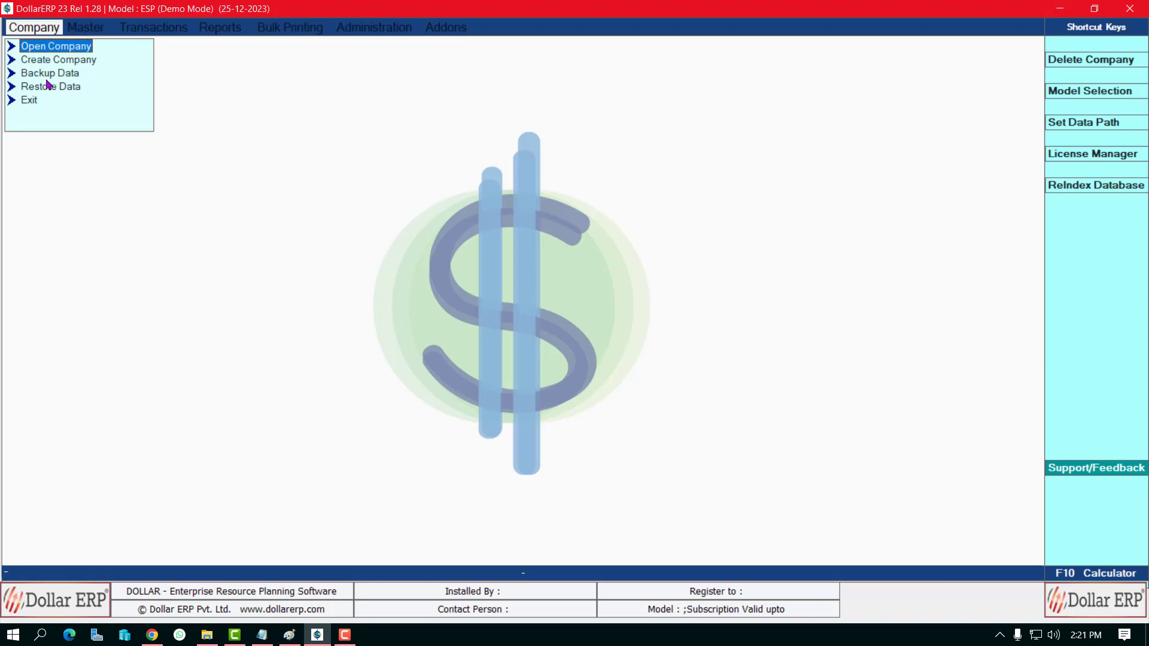
{"action": "left_click", "coordinate": [30, 100]}
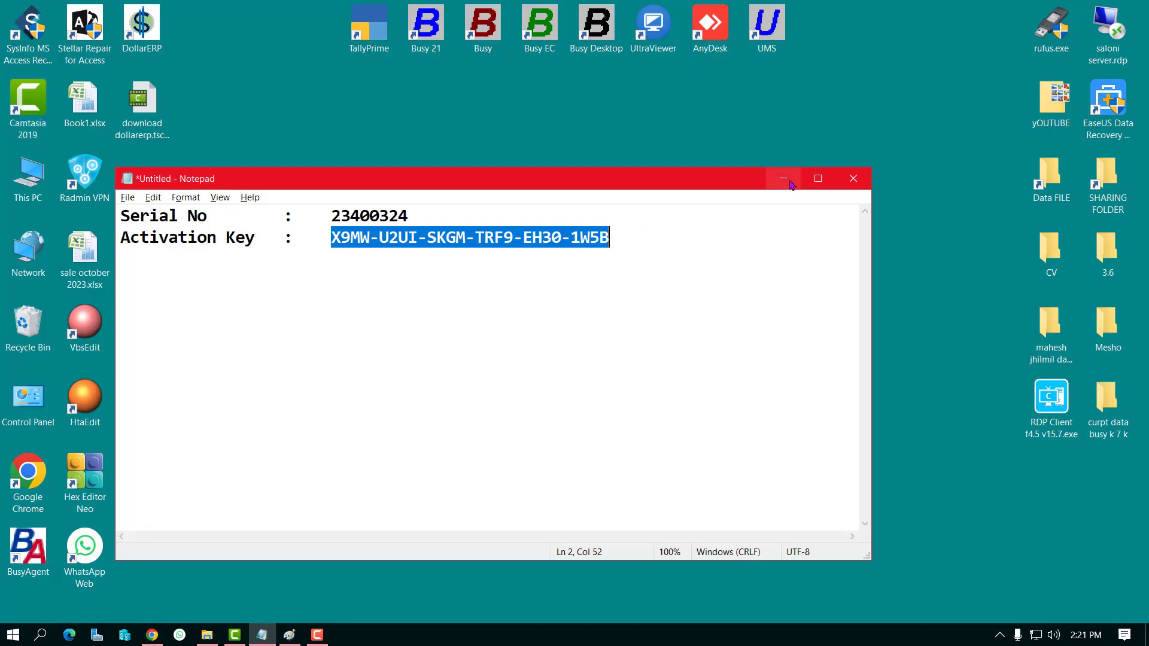
{"action": "left_click", "coordinate": [784, 179]}
{"action": "double_click", "coordinate": [131, 45]}
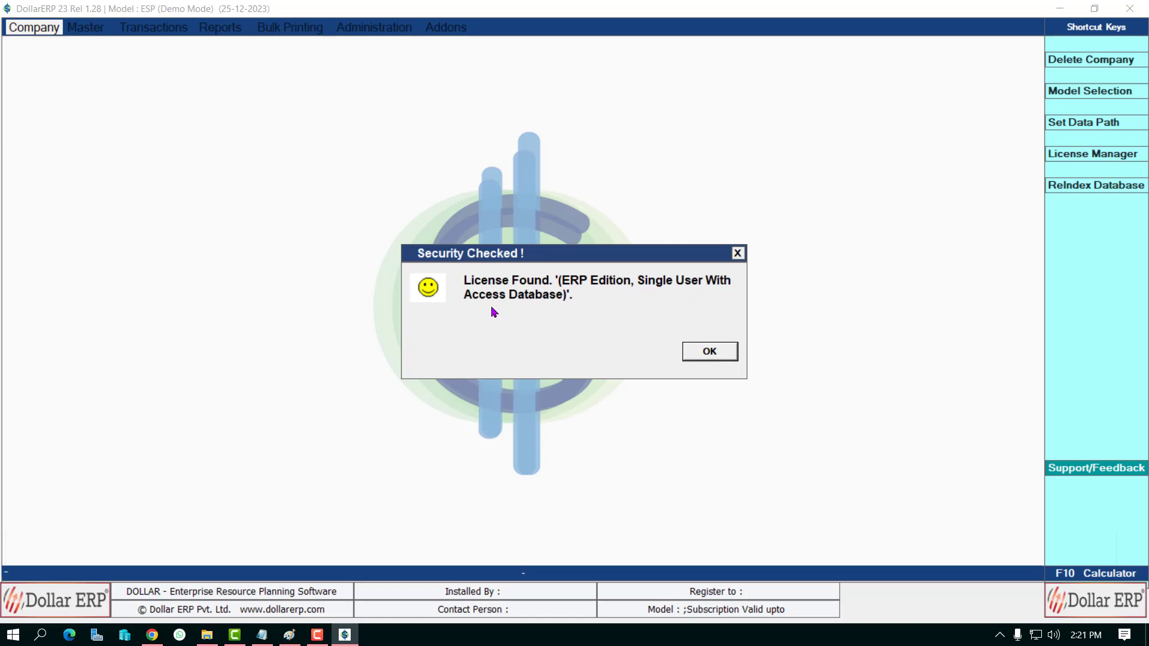
{"action": "left_click", "coordinate": [730, 351]}
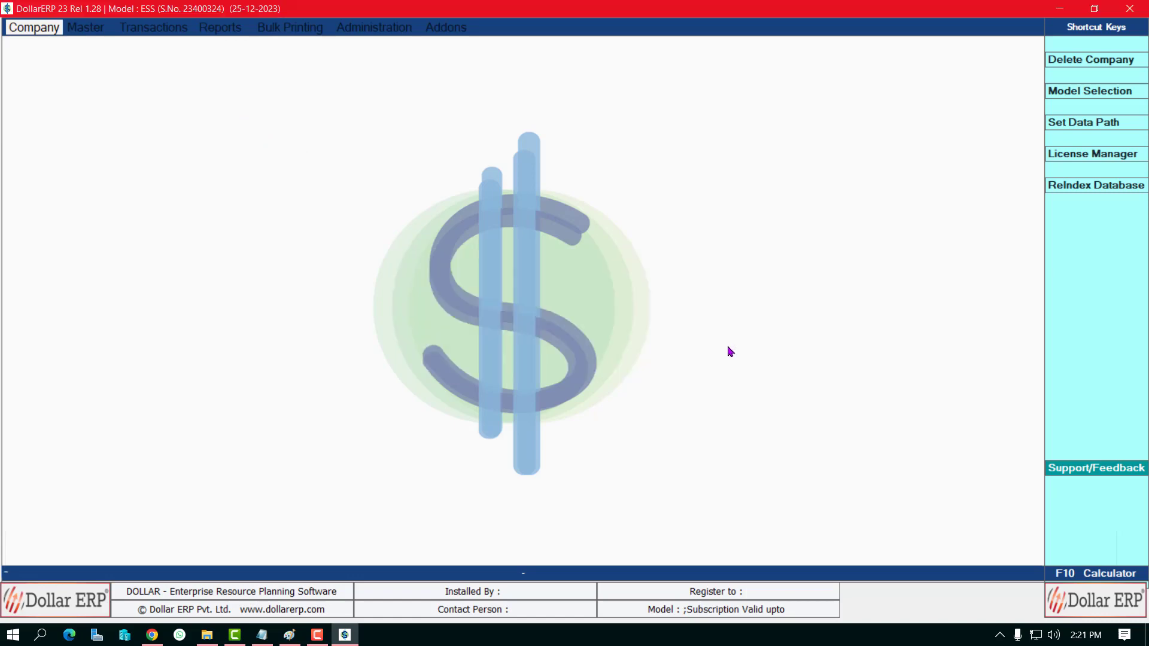